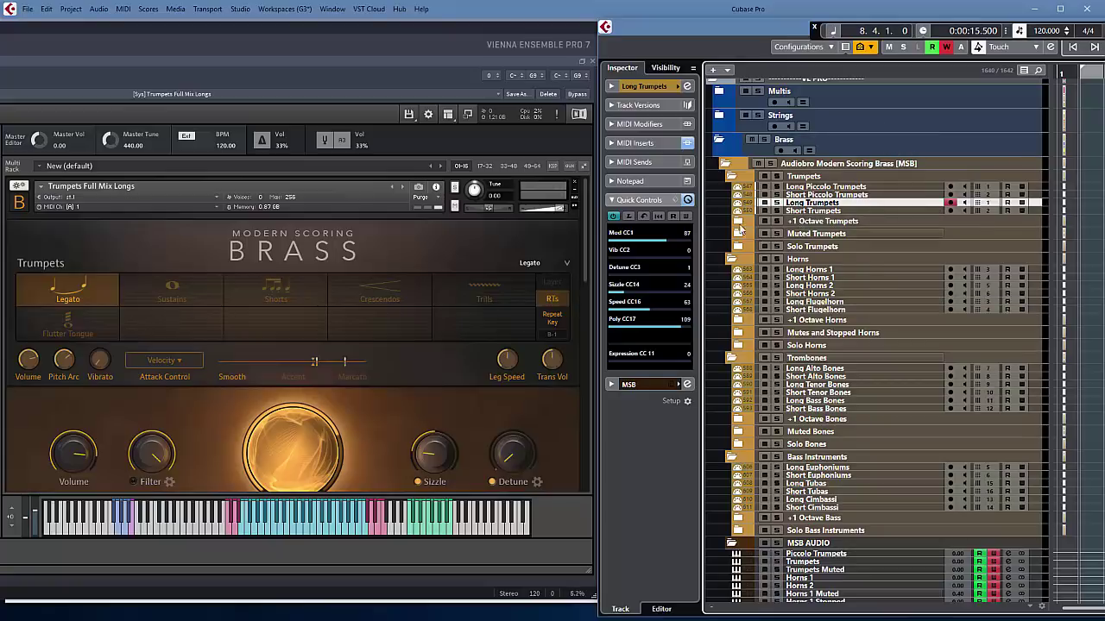
left_click(737, 223)
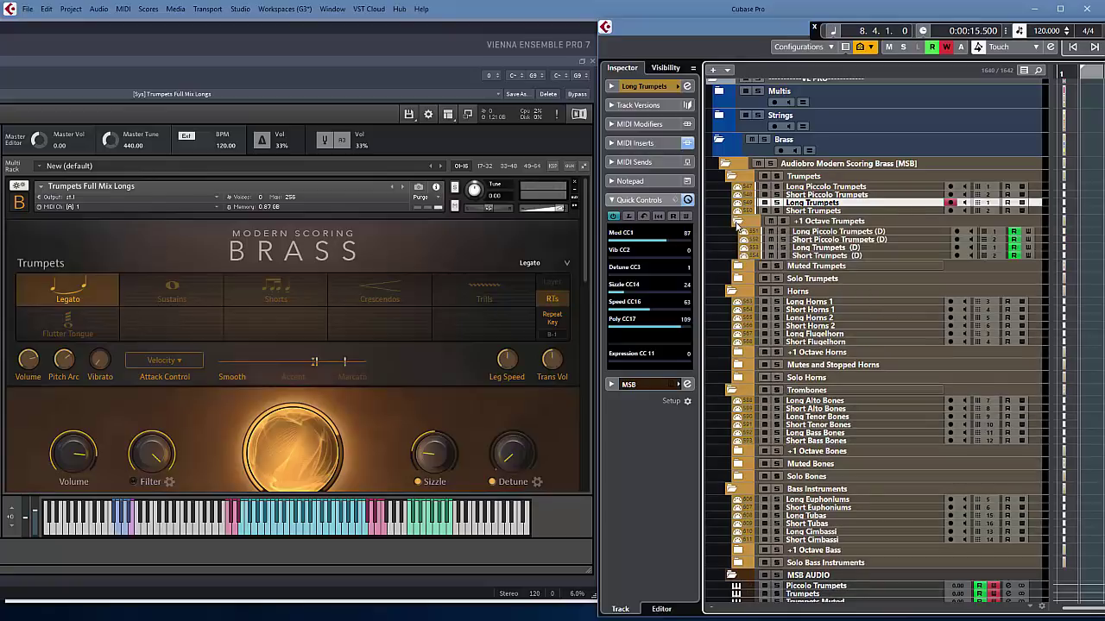
left_click(737, 223)
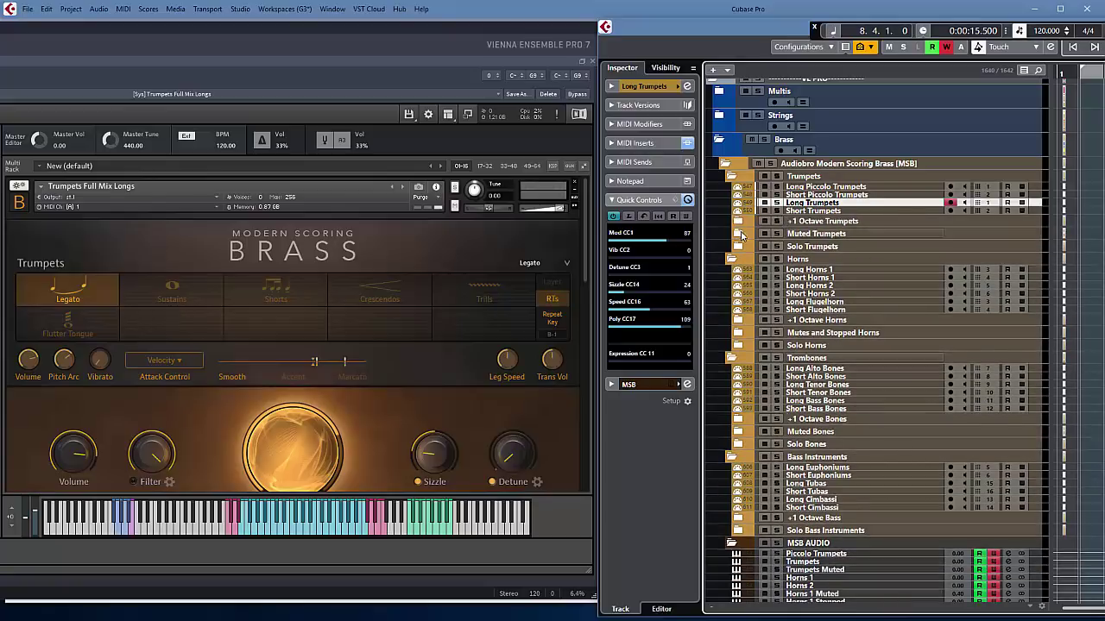
left_click(739, 247)
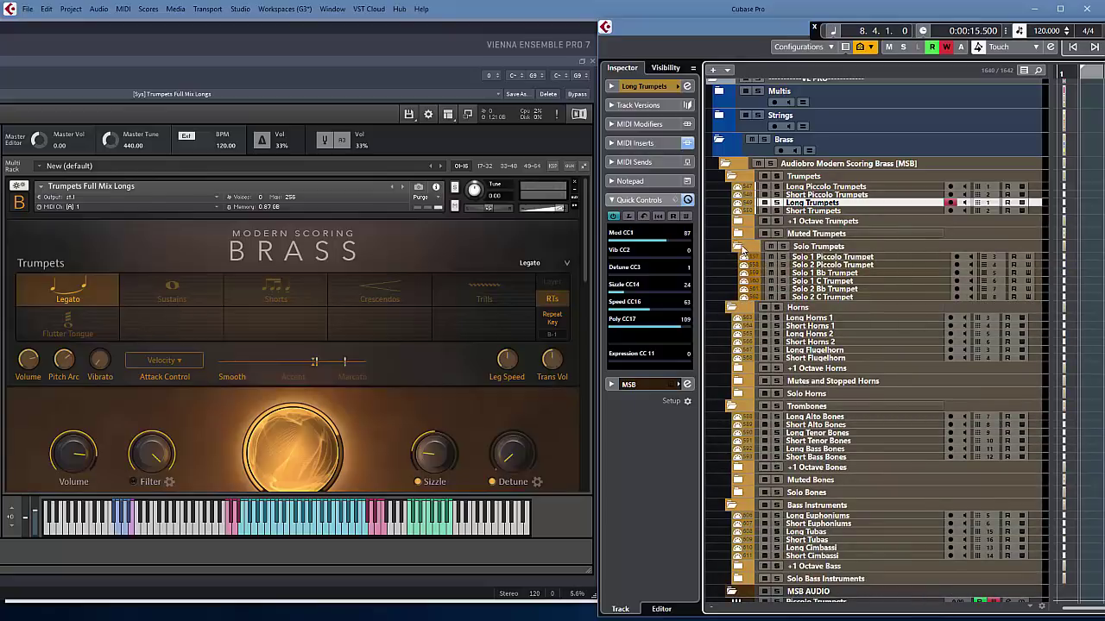
left_click(738, 247)
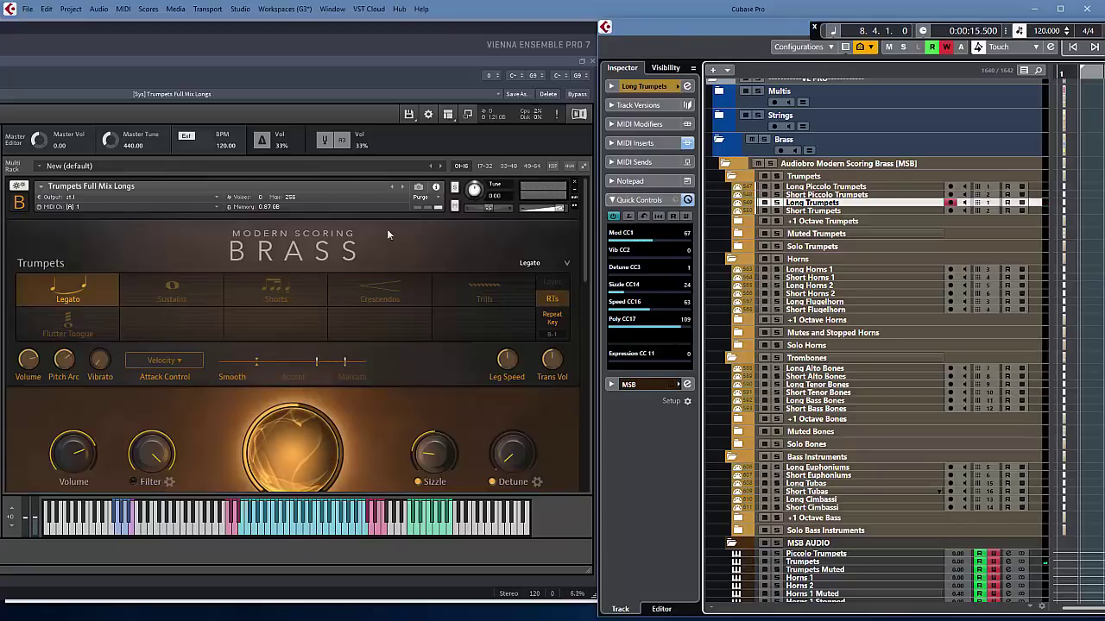
Step: Scroll the VE Pro trumpet patch panel to reveal the Switcher row, then refocus Cubase
left_click(587, 273)
scroll(588, 273, "down", 1)
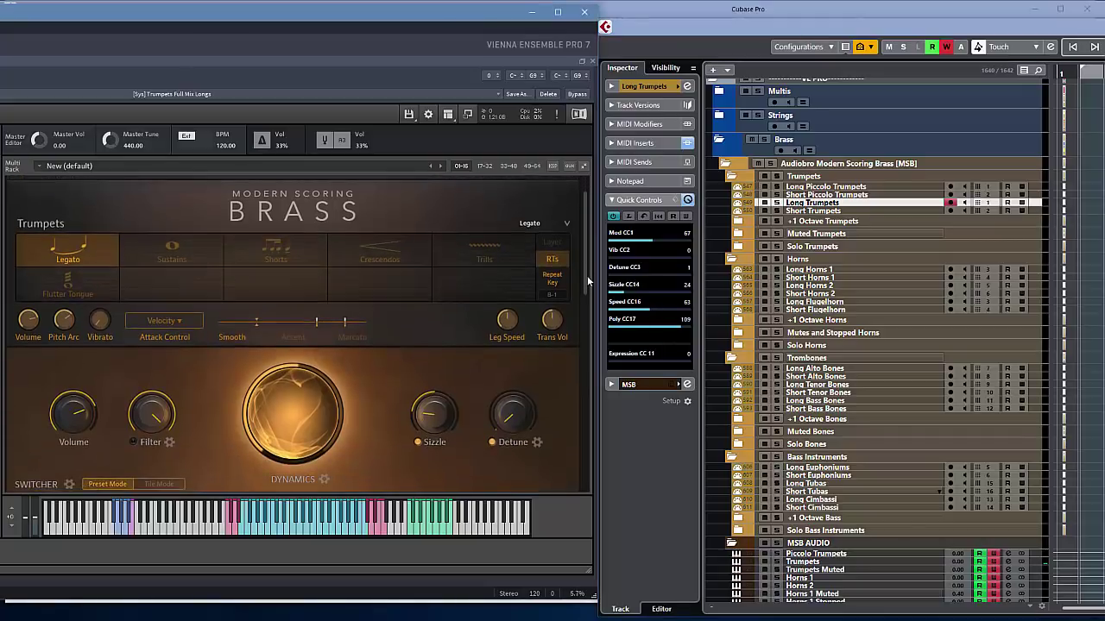
left_click(670, 54)
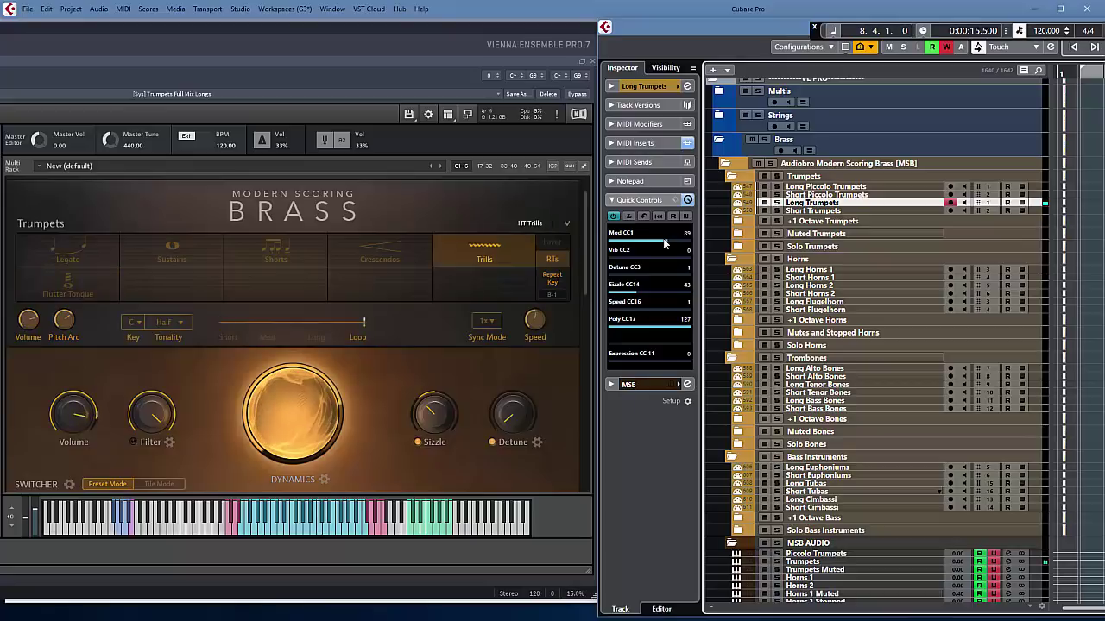
Step: Set the trumpet trill Sync Mode to Free in Vienna Ensemble Pro, then return to Cubase
left_click(489, 320)
left_click(488, 338)
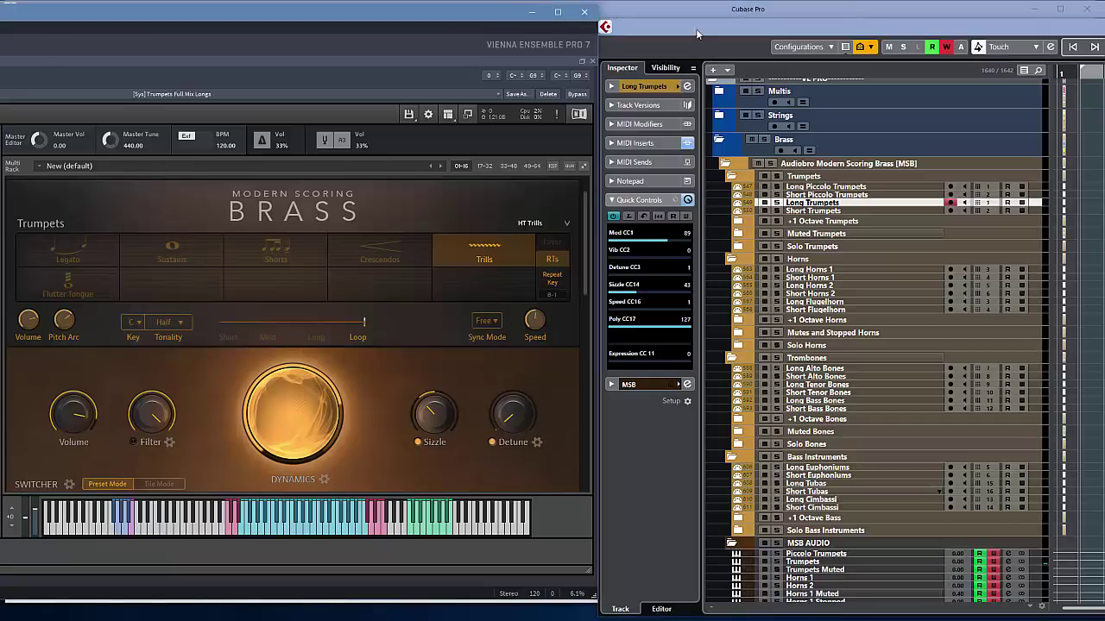
left_click(697, 26)
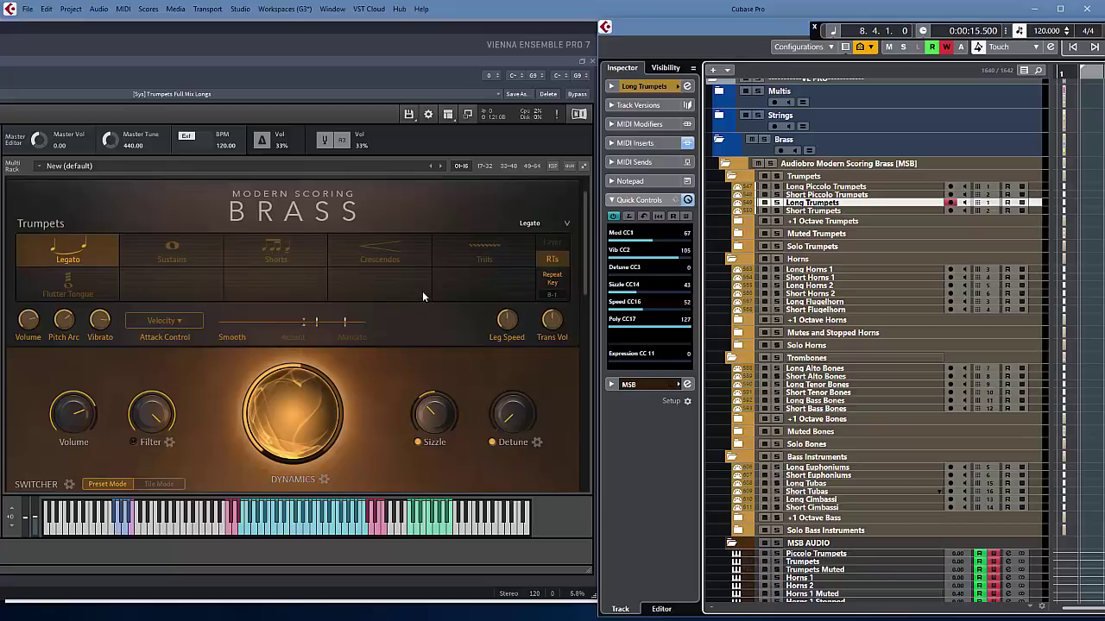
Step: Select the Short Trumpets track and view its Crescendos patch in VE Pro, then refocus Cubase
key("Down")
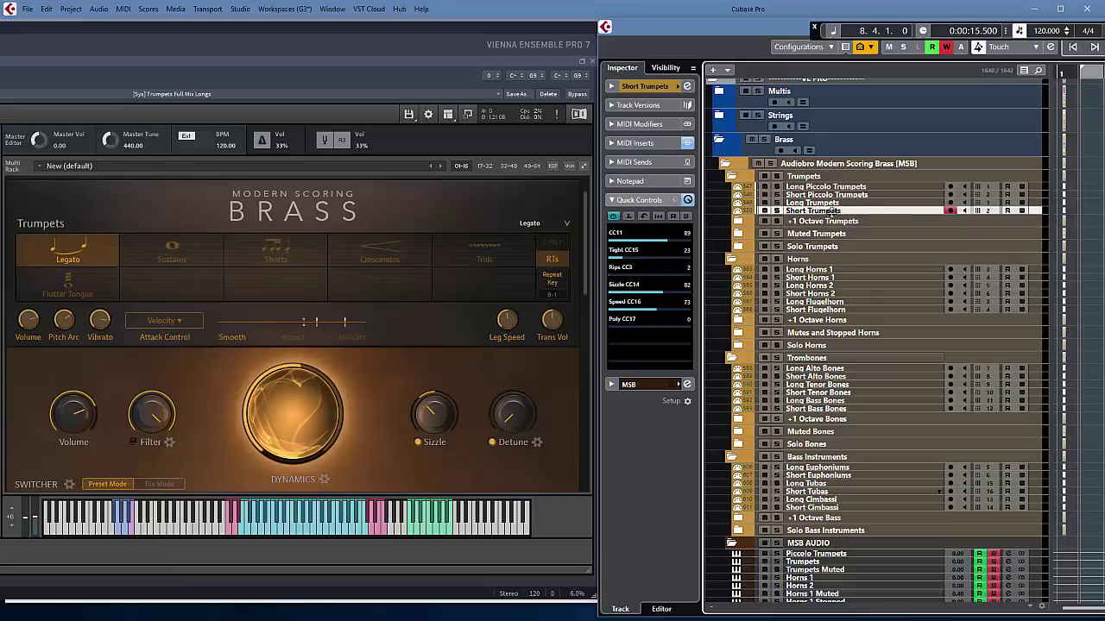
left_click(585, 294)
scroll(578, 360, "down", 10)
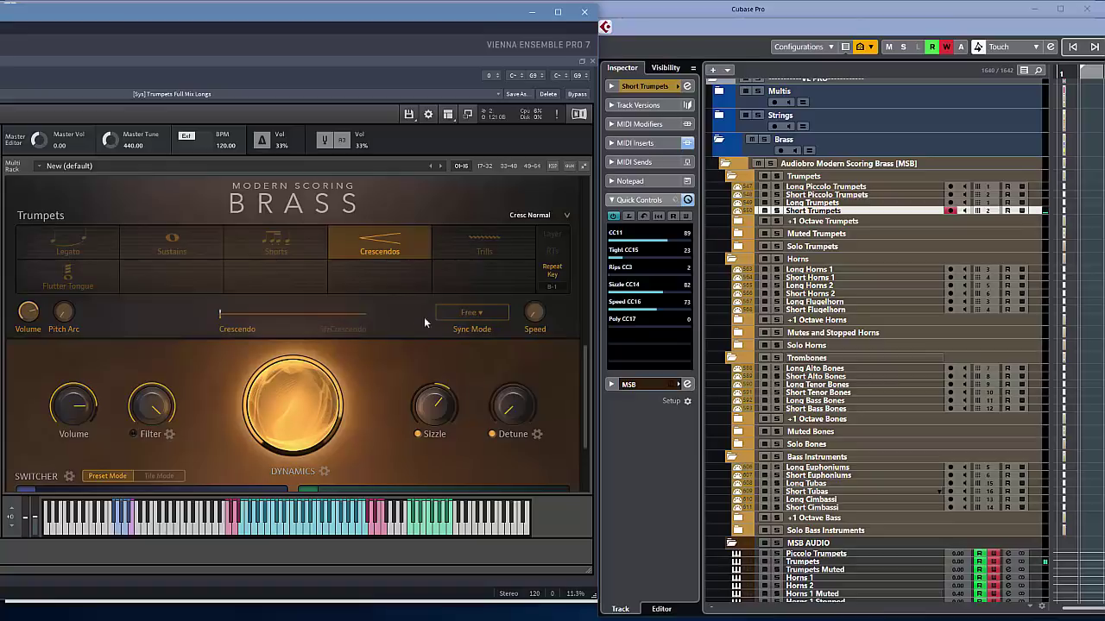
left_click(697, 26)
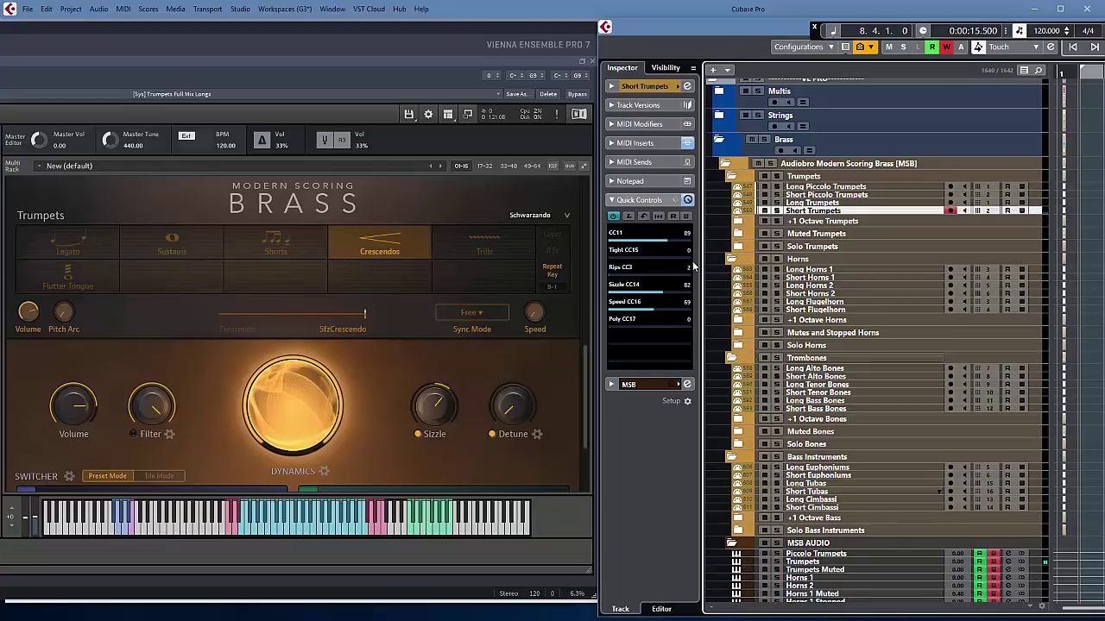
Step: Select Long Trumpets and scroll the VE Pro panel up to its Legato patch header
left_click(827, 203)
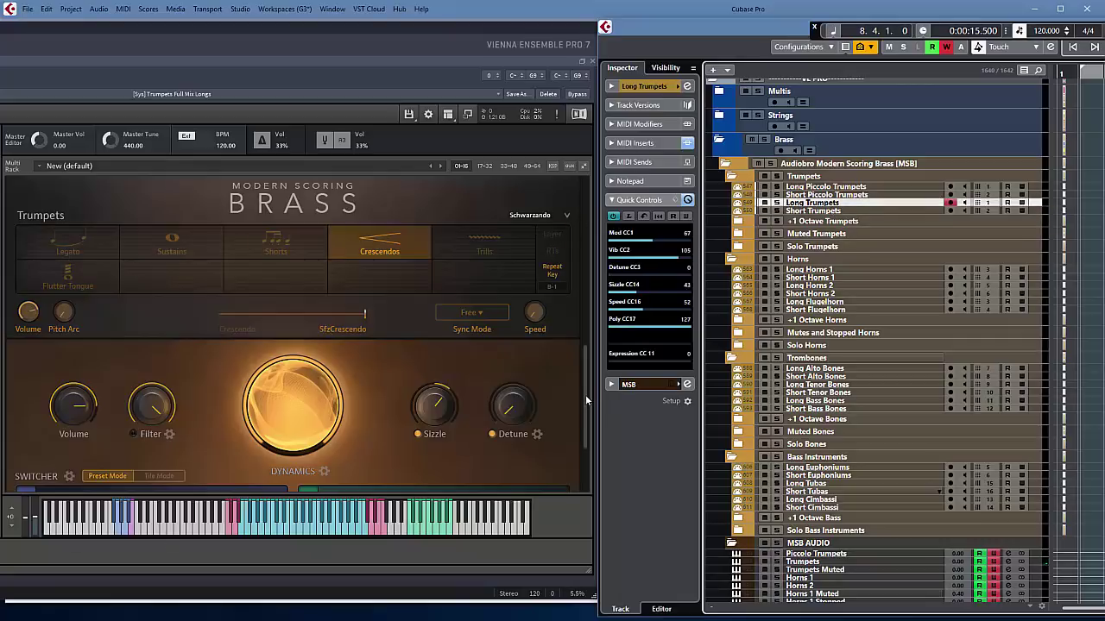
left_click_drag(585, 394, 585, 239)
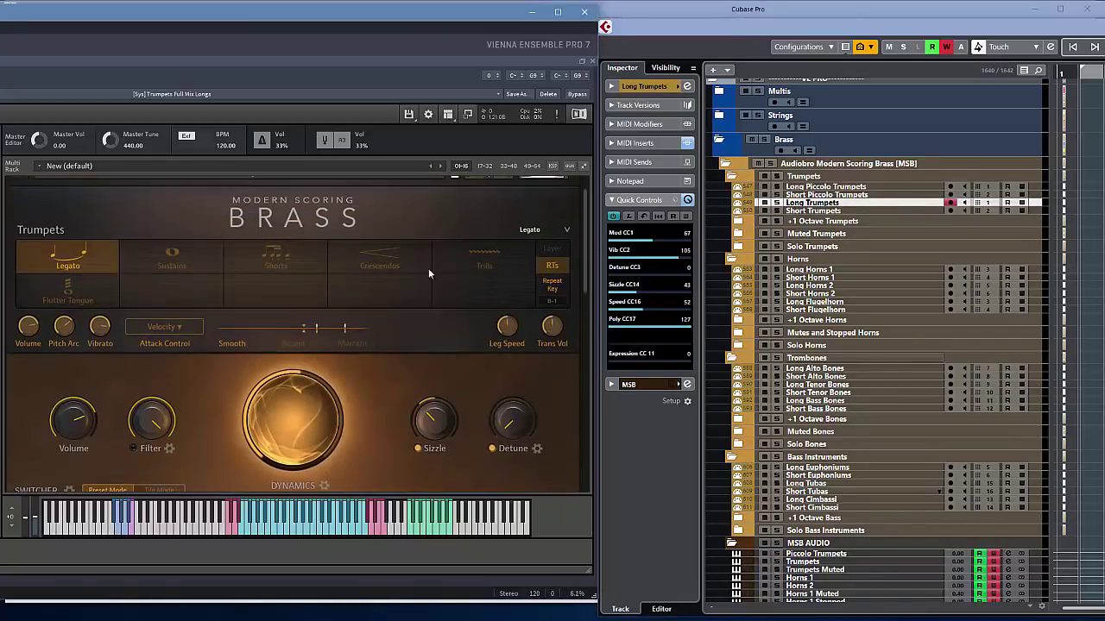
scroll(426, 280, "up", 2)
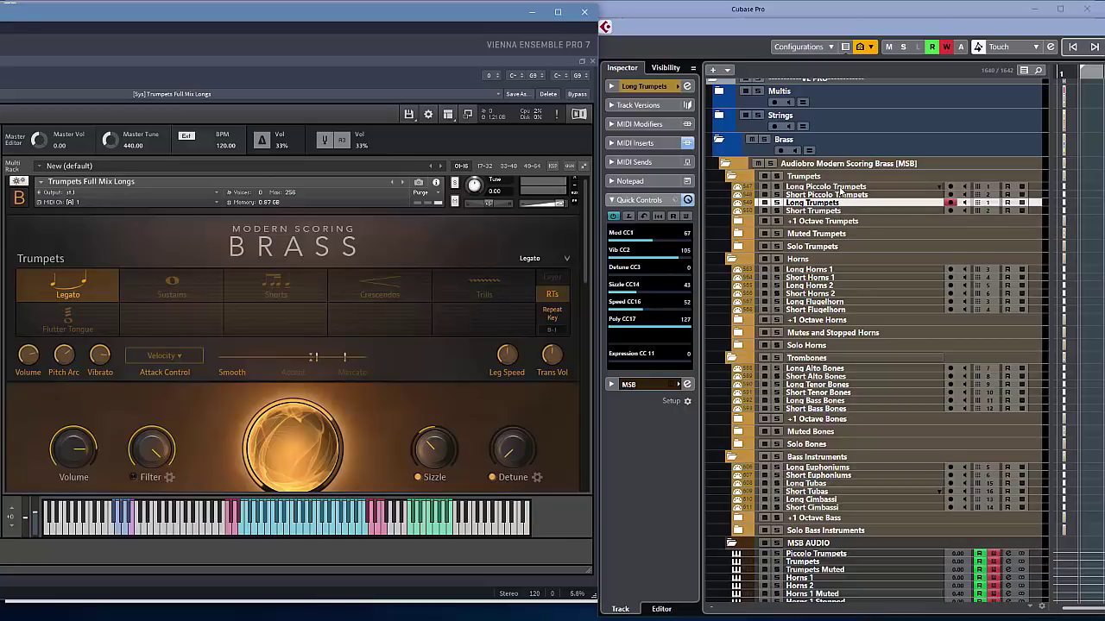
Step: Select Long Piccolo Trumpets, check its VE Pro patch, then expand the +1 Octave Trumpets folder
left_click(838, 189)
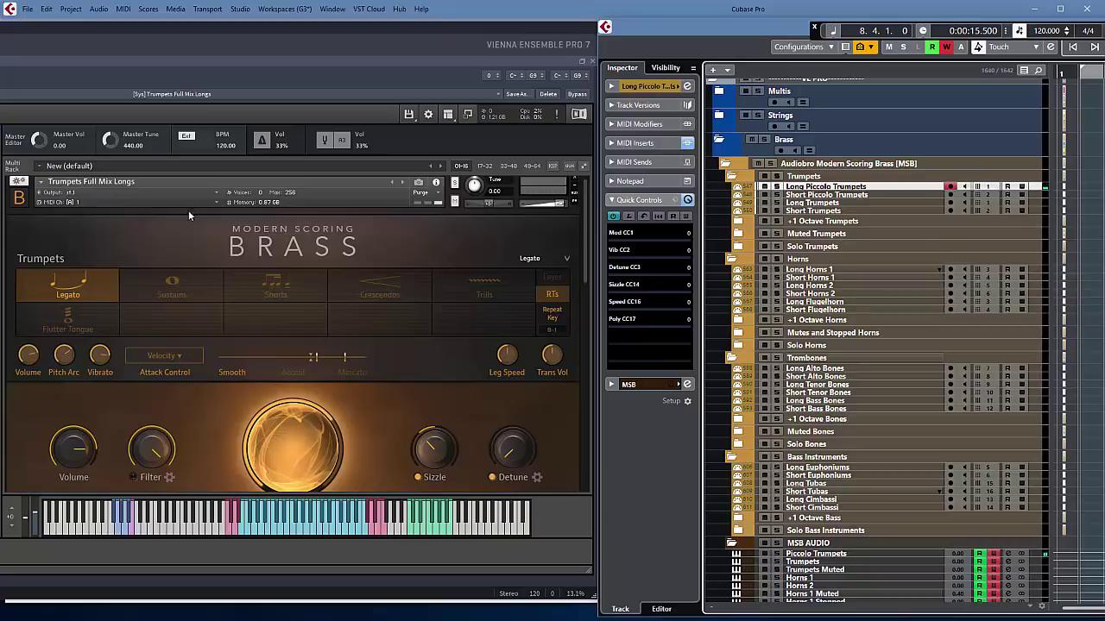
key("alt+Tab")
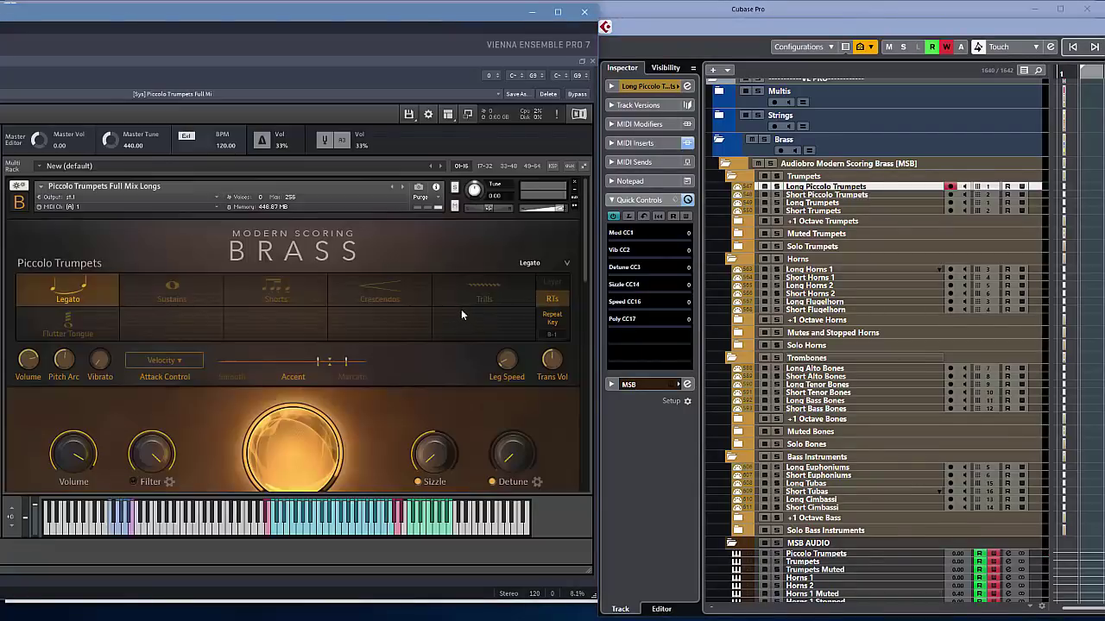
left_click(718, 28)
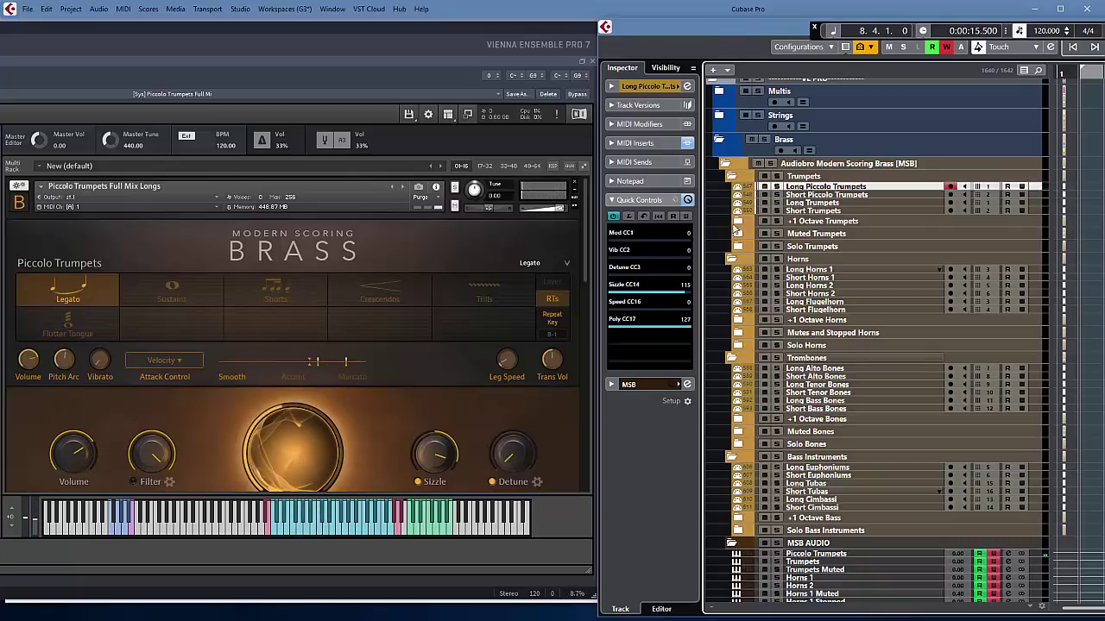
left_click(767, 217)
Step: Play Long Trumpets with Long Piccolo Trumpets (D) monitoring on, then select Short Piccolo Trumpets
left_click(777, 202)
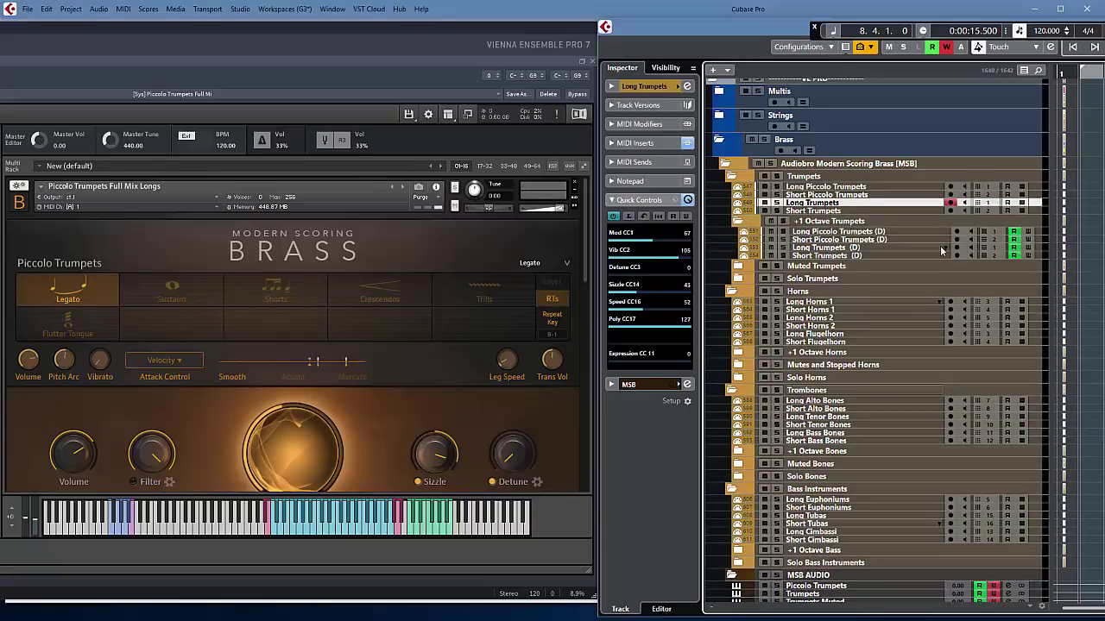
left_click(970, 232)
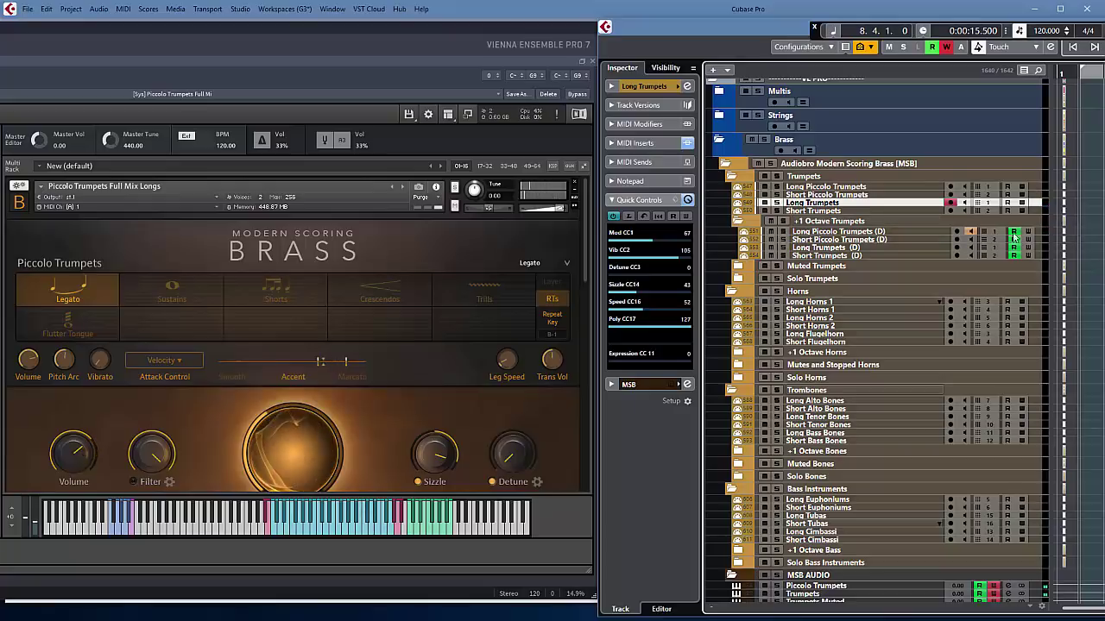
left_click(850, 186)
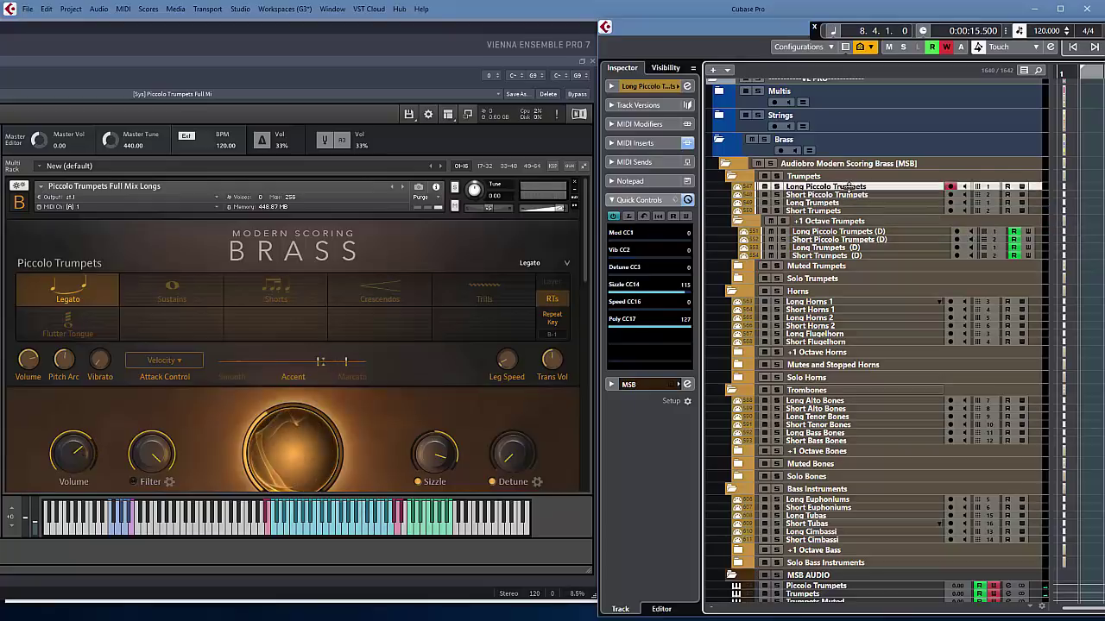
left_click(848, 195)
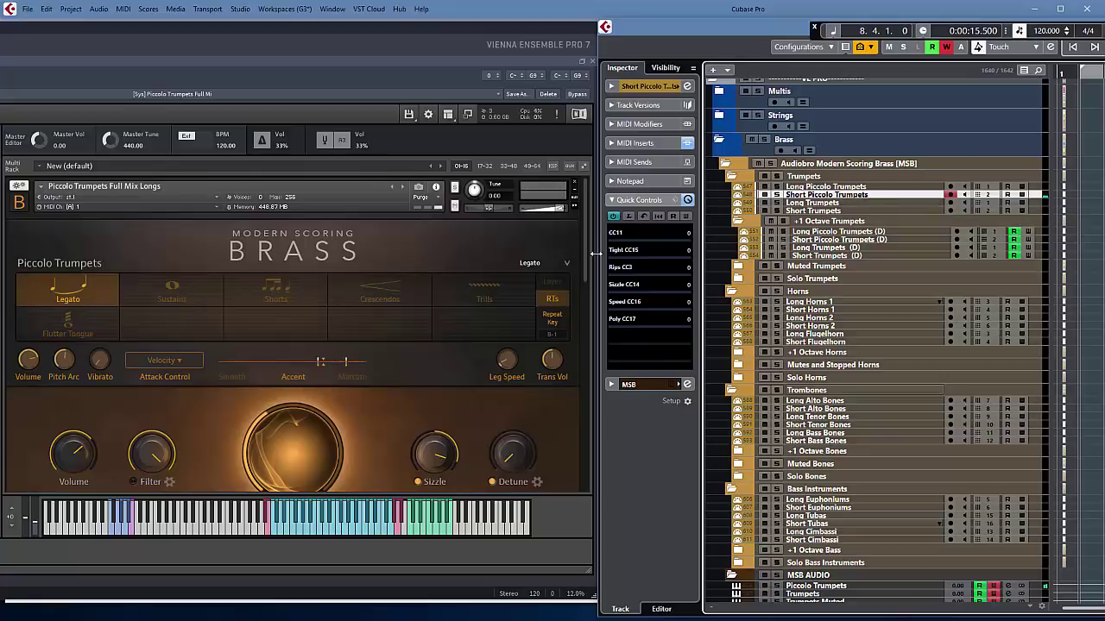
Step: Scroll the VE Pro rack to the piccolo trumpet Shorts instance, then select Long Horns 1
left_click_drag(585, 257, 587, 410)
left_click(725, 31)
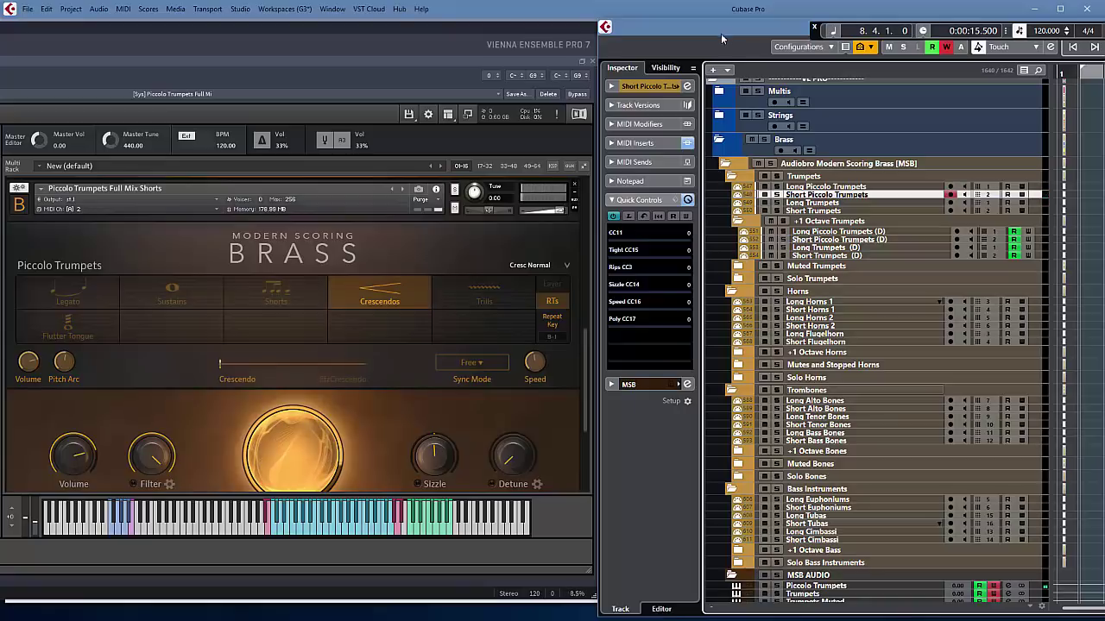
left_click(824, 303)
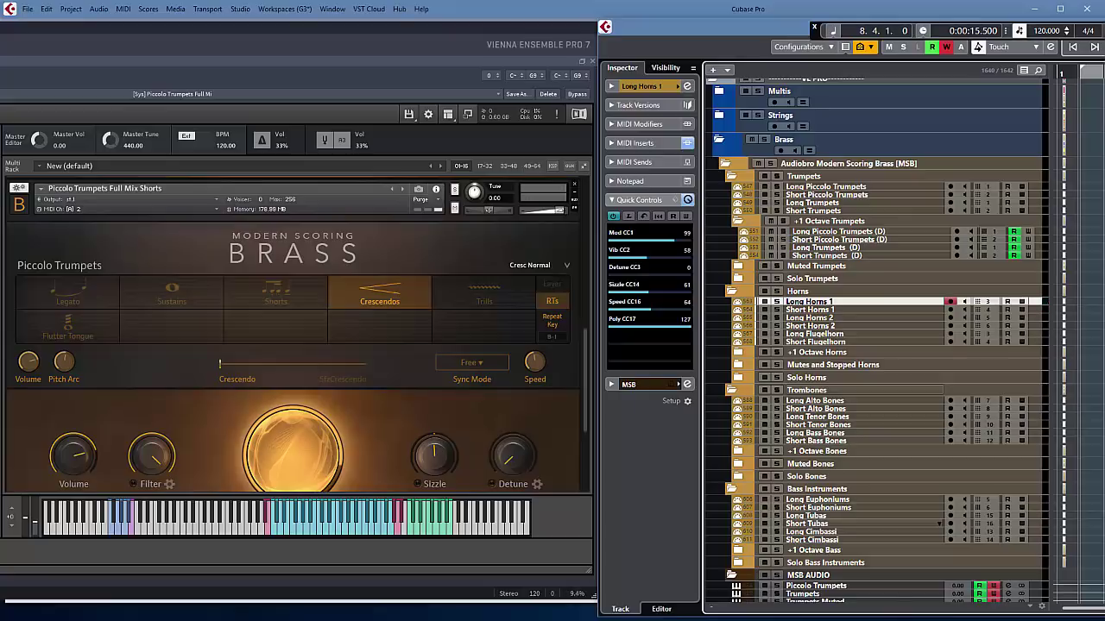
Step: Show the Horns 1 Legato patch in VE Pro, then return to Cubase to play Long Horns 1
left_click(383, 257)
scroll(408, 397, "down", 1)
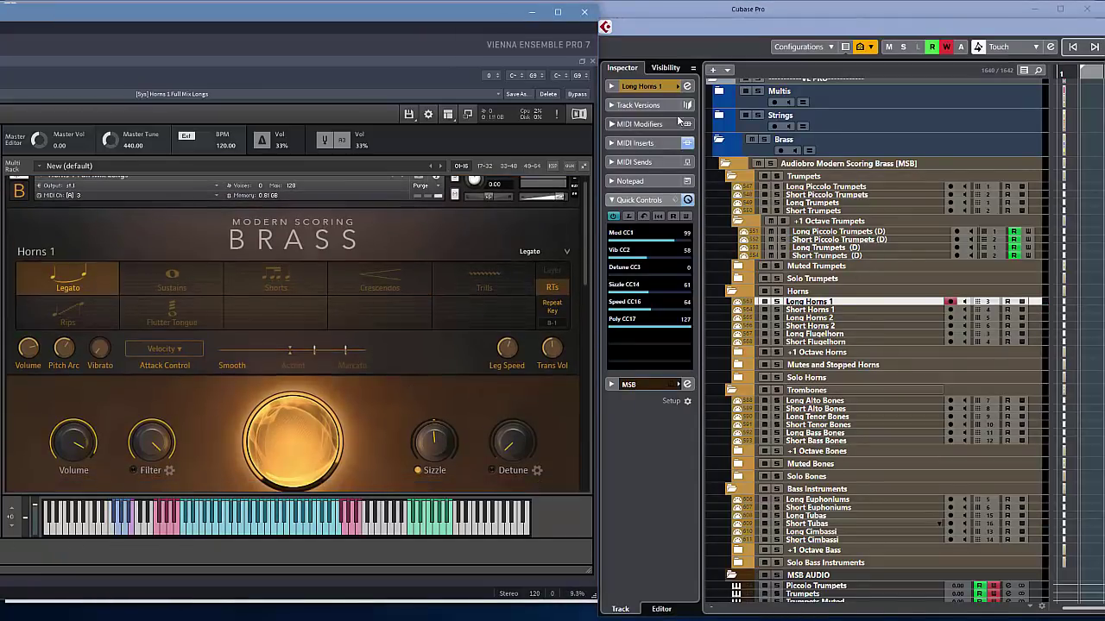
left_click(678, 112)
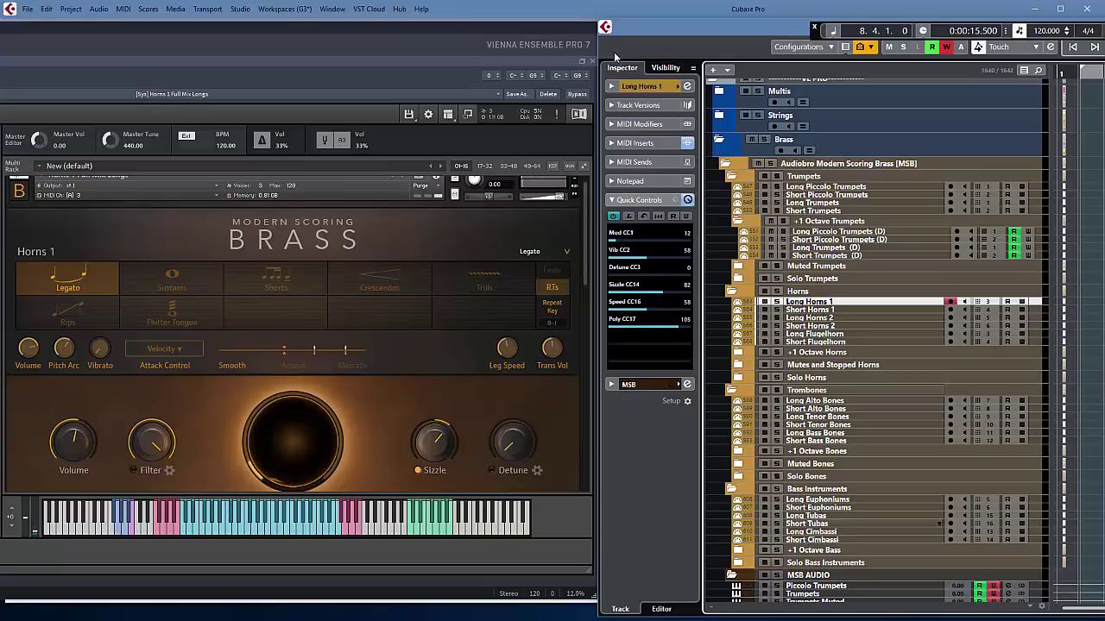
Step: Select Long Horns 2 in the Cubase track list and play its horn legato patch
left_click(895, 318)
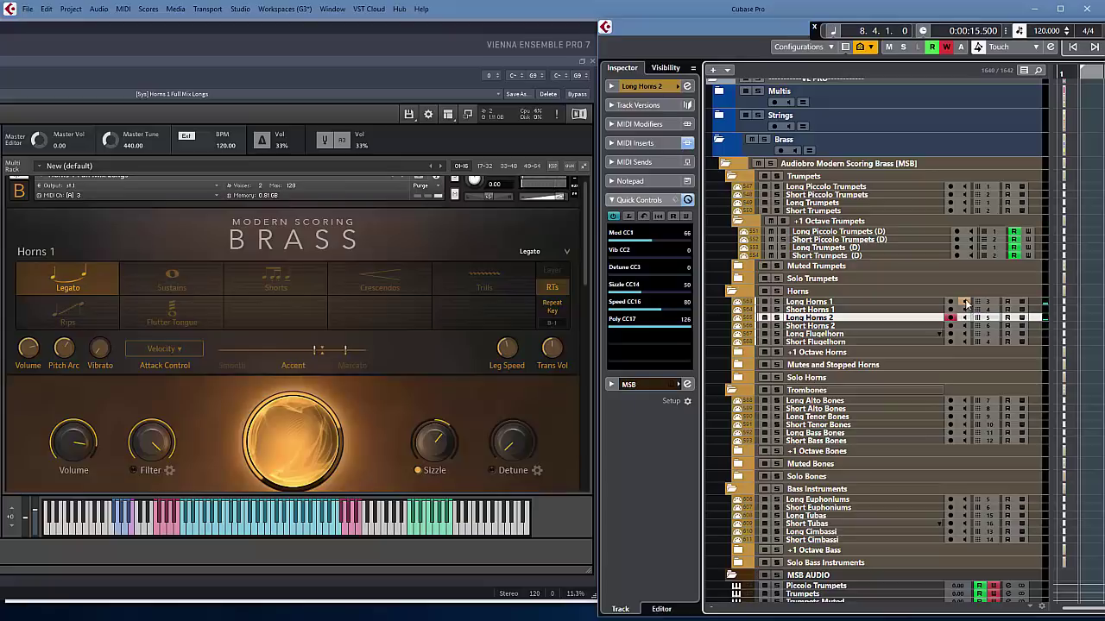
Step: Select Short Horns 2, scroll VE Pro to its Switcher, and return to Cubase
left_click(876, 325)
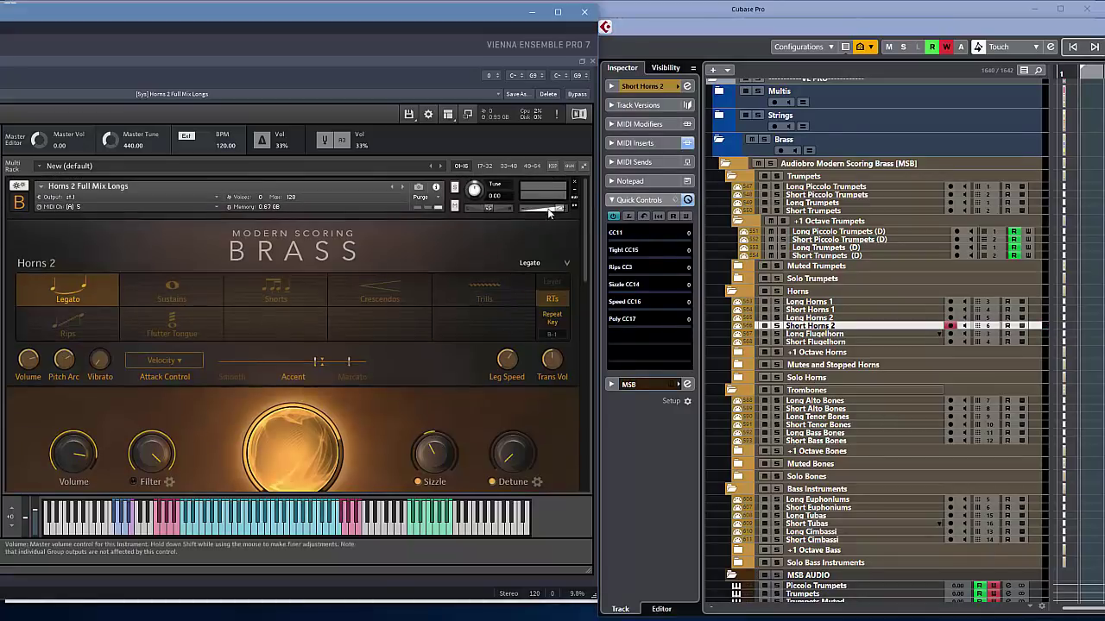
left_click_drag(584, 250, 587, 371)
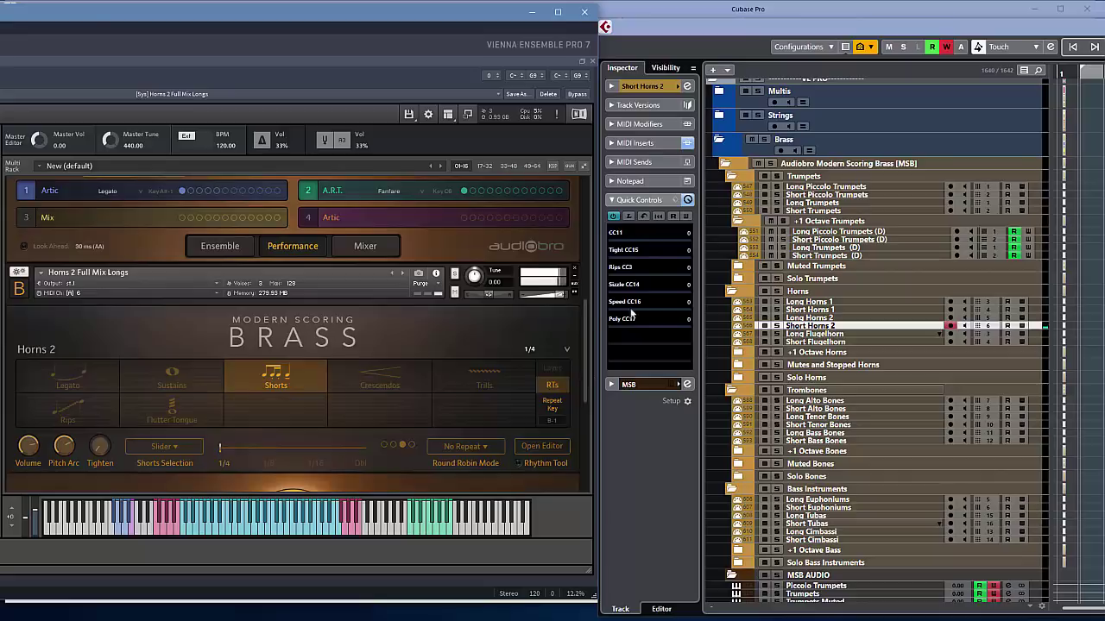
left_click(736, 25)
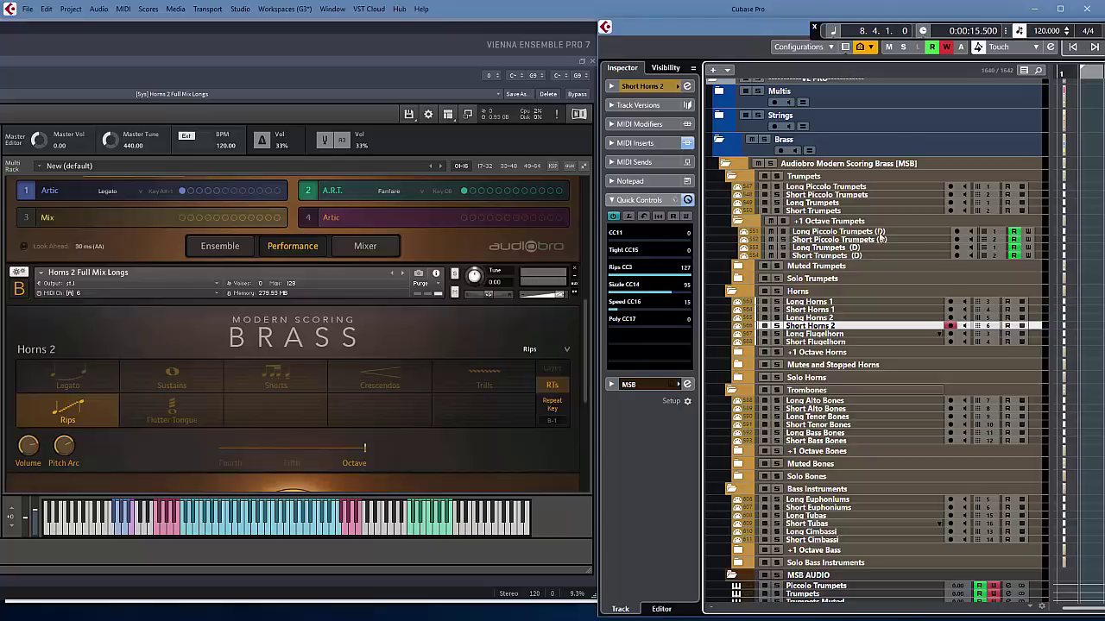
Step: Reselect Long Horns 2 to show its Flutter Tongue articulation, then return to Short Horns 2
left_click(855, 318)
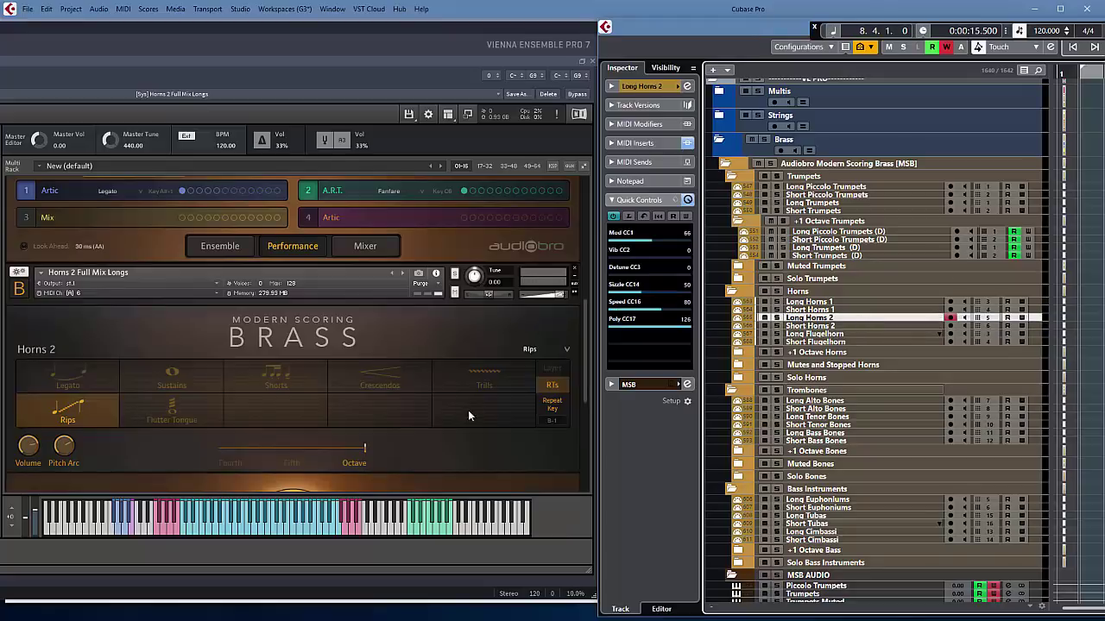
scroll(439, 397, "up", 3)
scroll(446, 399, "up", 3)
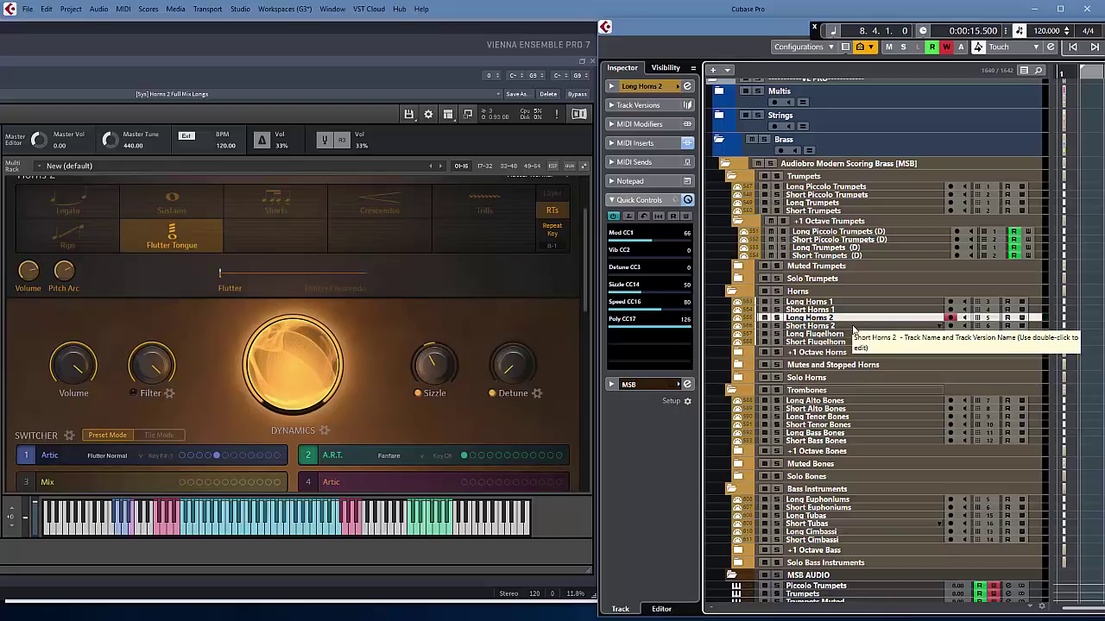
left_click(874, 326)
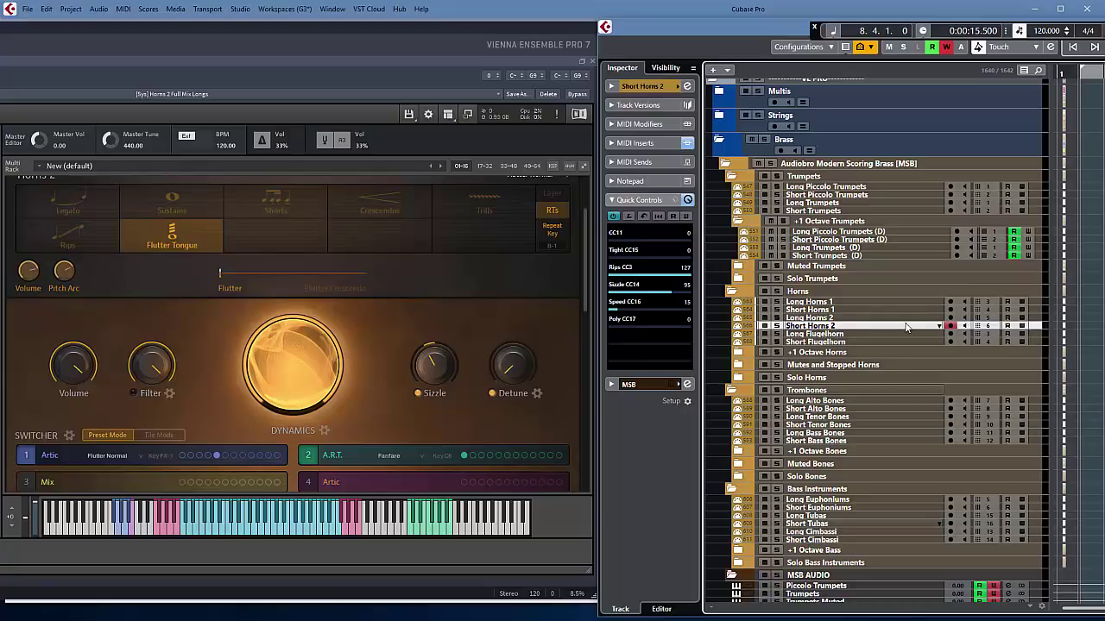
Step: Select Long Flugelhorn and bring up its Flugelhorn Full Mix Longs slot in Vienna Ensemble Pro
left_click(869, 334)
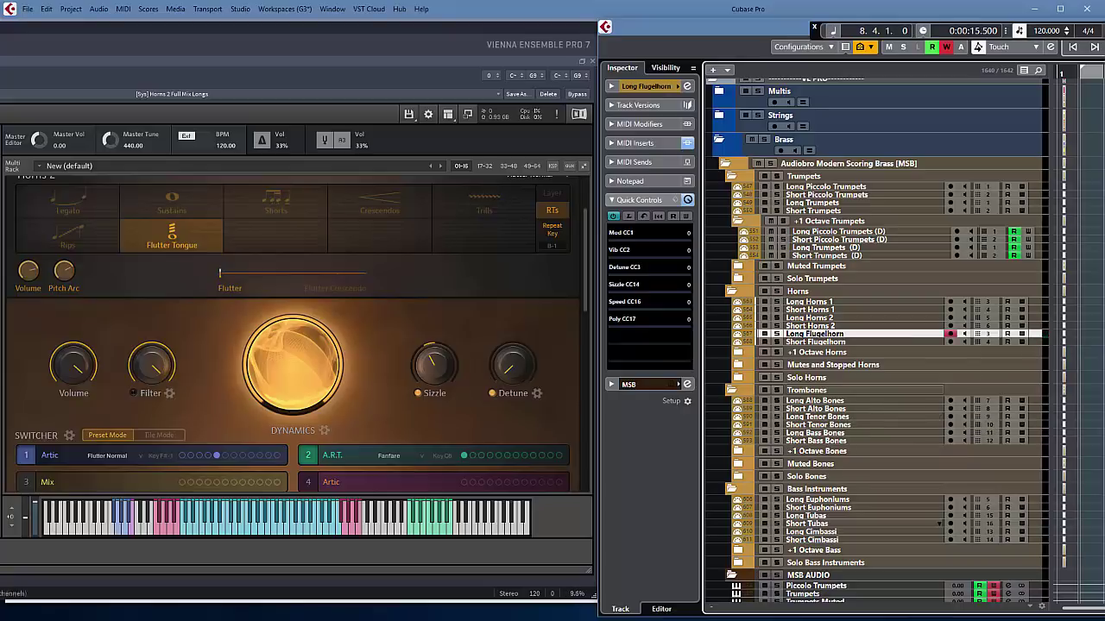
key("alt+Tab")
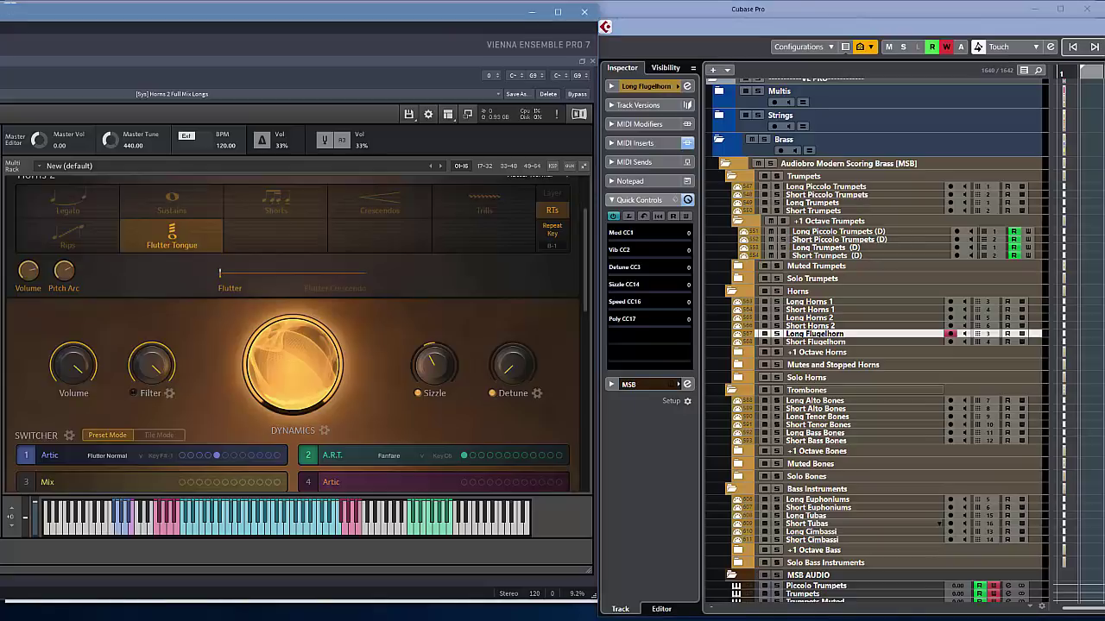
key("Down")
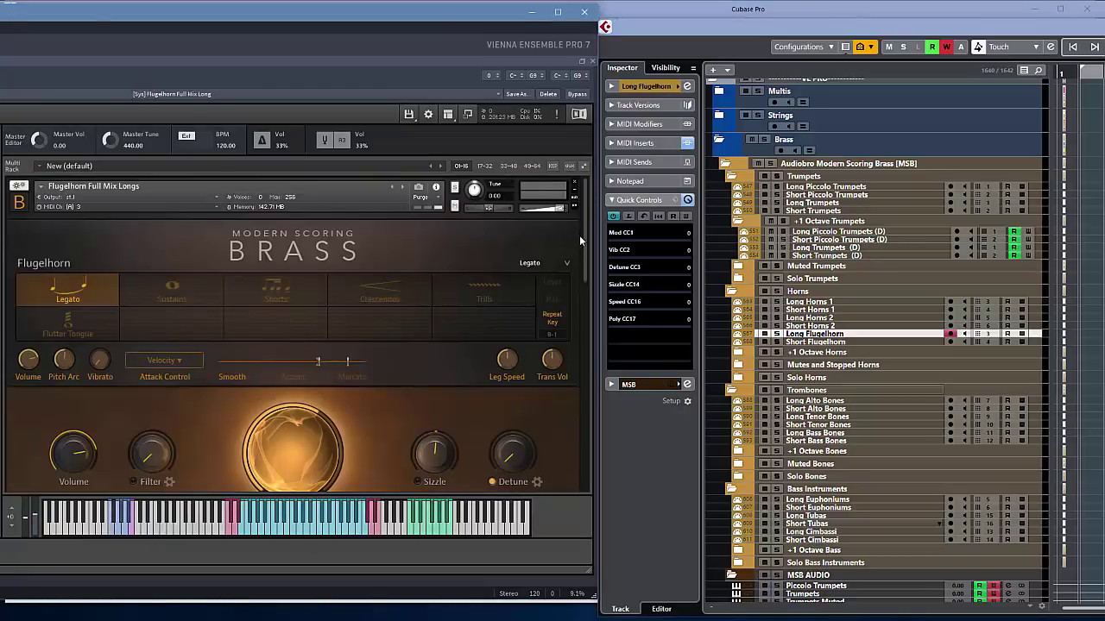
left_click_drag(585, 240, 582, 271)
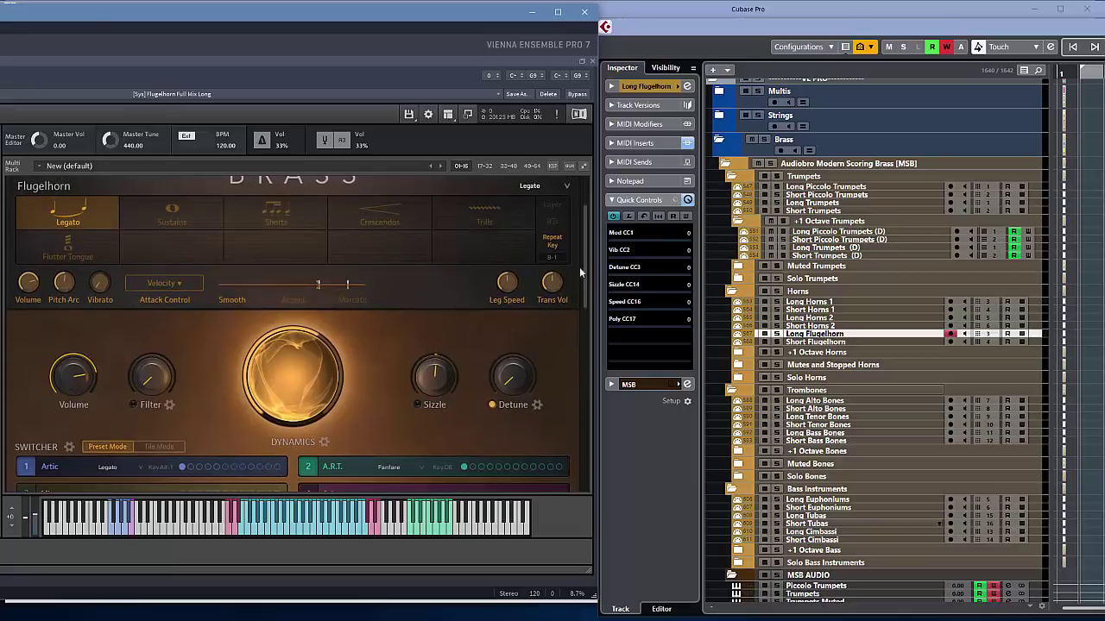
left_click(678, 67)
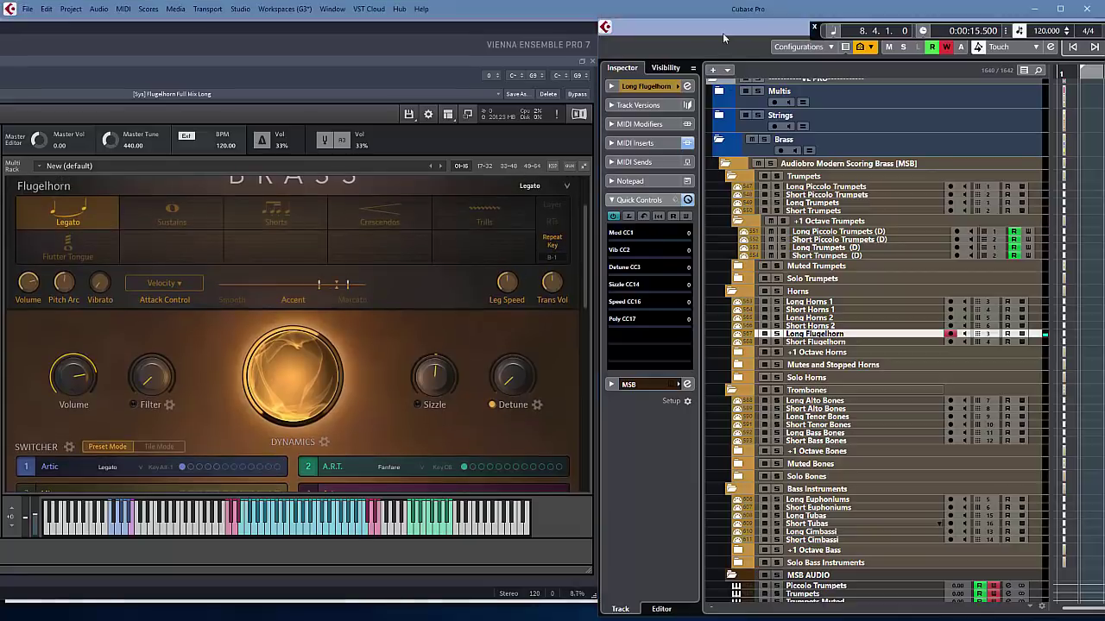
left_click(415, 410)
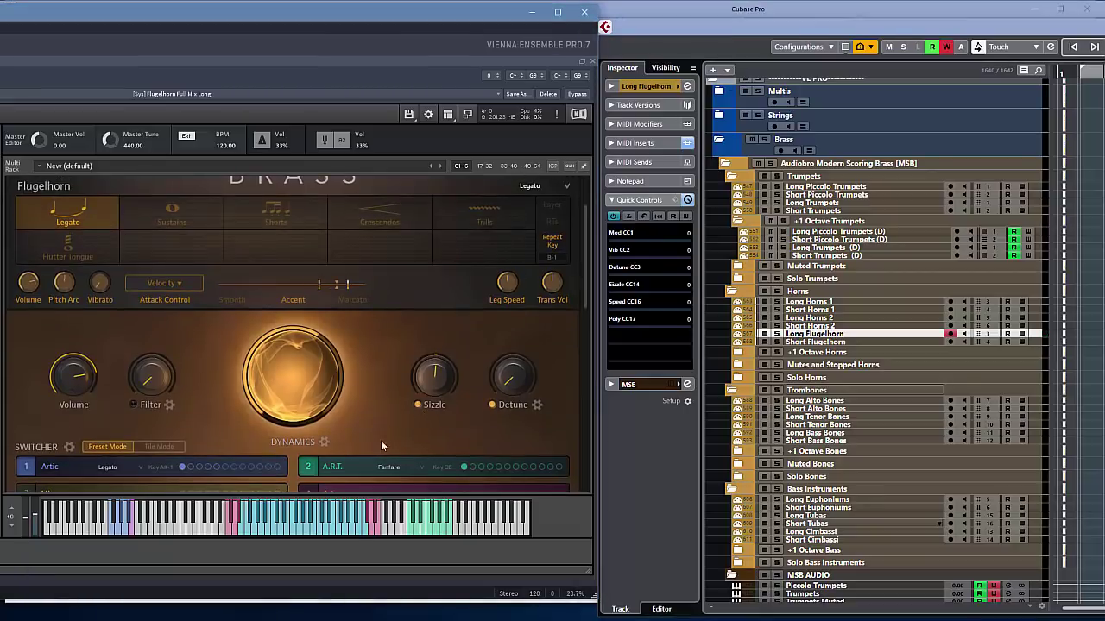
Step: Refocus Cubase to play Long Flugelhorn with Mod CC1 36, Sizzle 49 and Speed 60
left_click(712, 43)
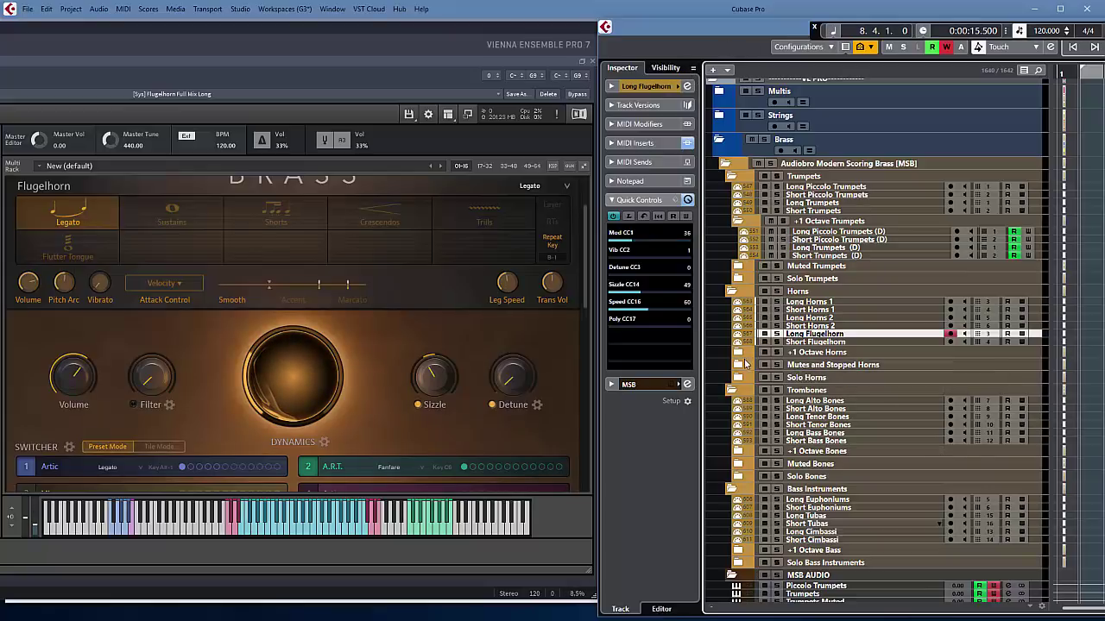
Step: Collapse the Mutes and Stopped Horns folder, expand Solo Horns, and select Solo Flugelhorn
left_click(739, 365)
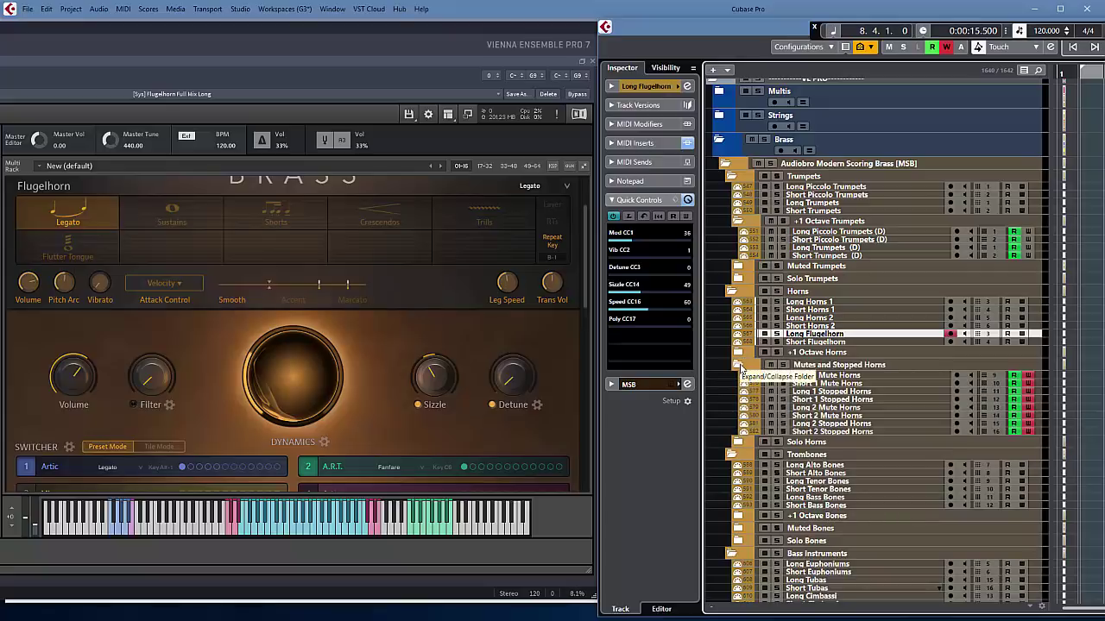
left_click(738, 365)
left_click(739, 365)
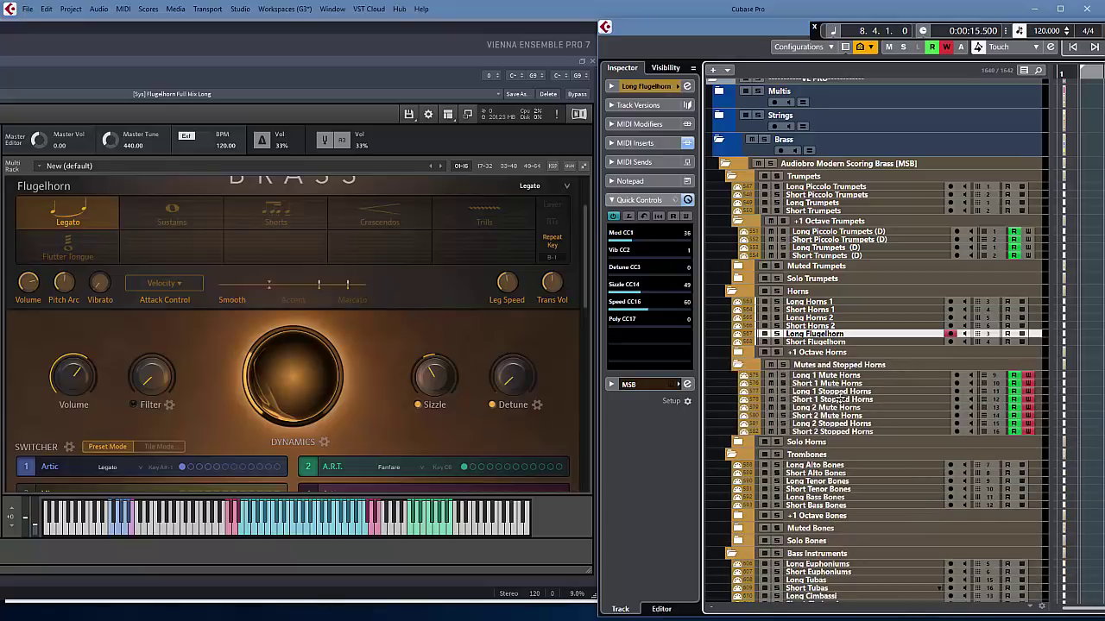
left_click(739, 365)
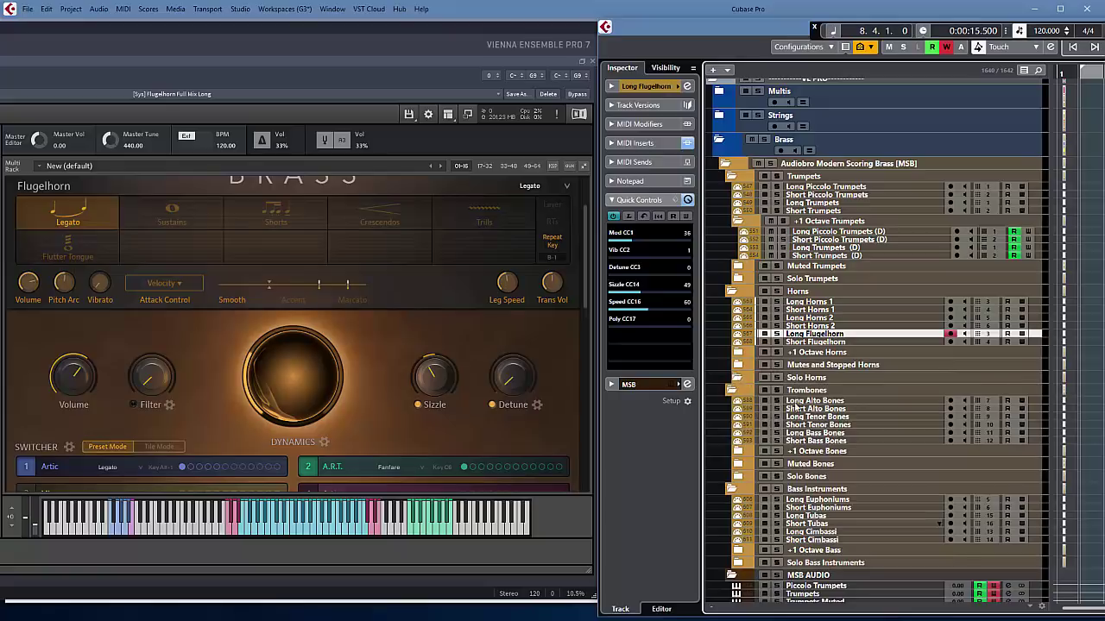
left_click(738, 378)
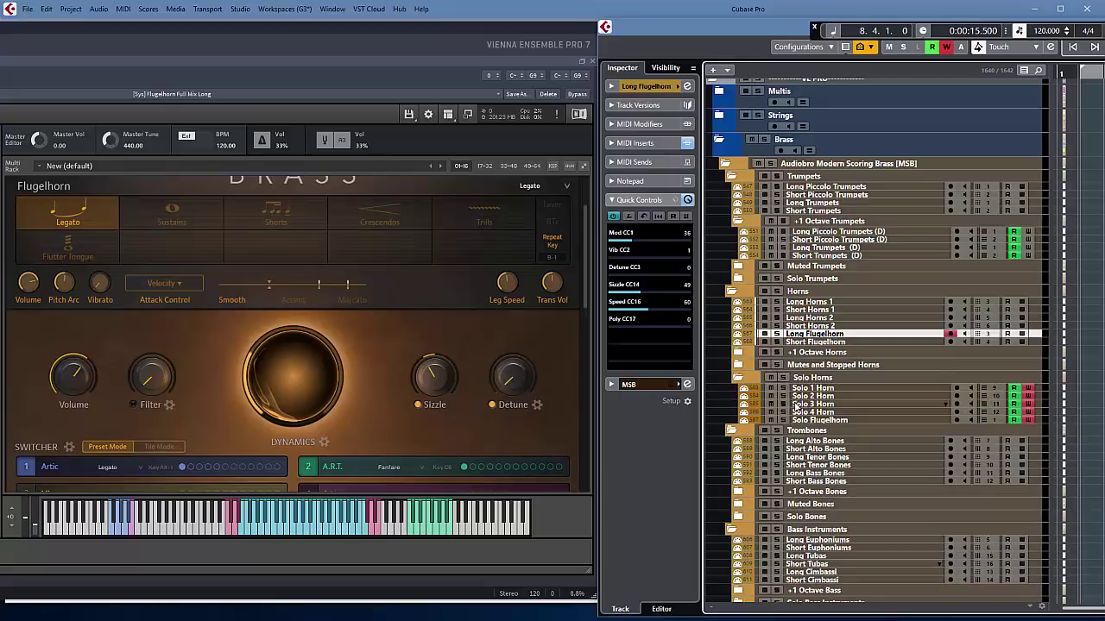
left_click(835, 420)
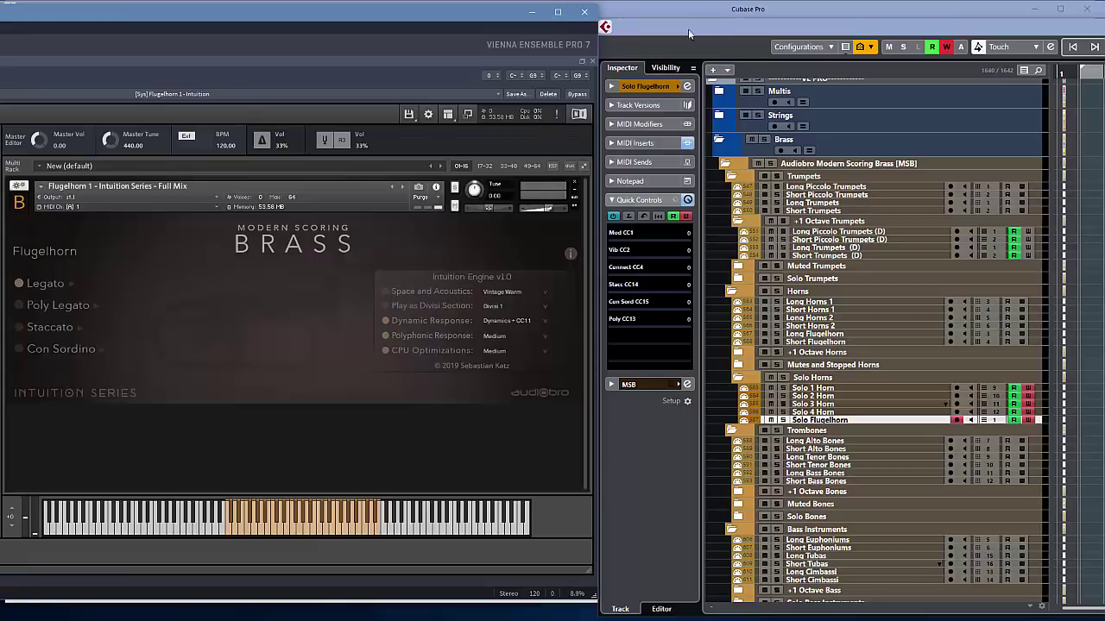
Step: Refocus Cubase to play the Flugelhorn 1 Intuition patch, then select Solo 1 Horn
left_click(689, 31)
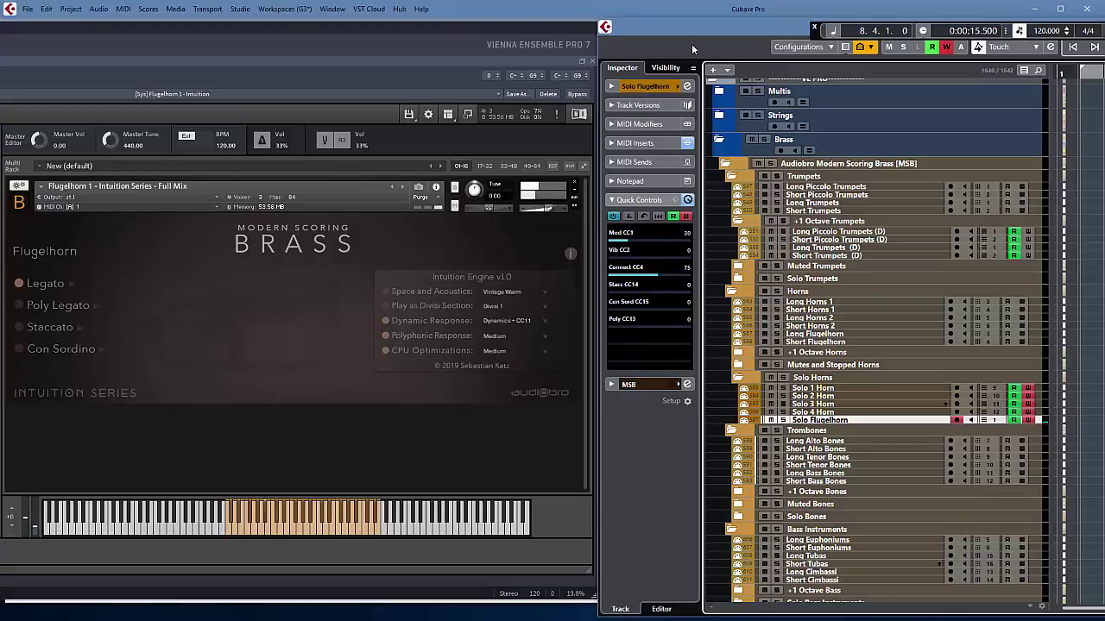
left_click(846, 388)
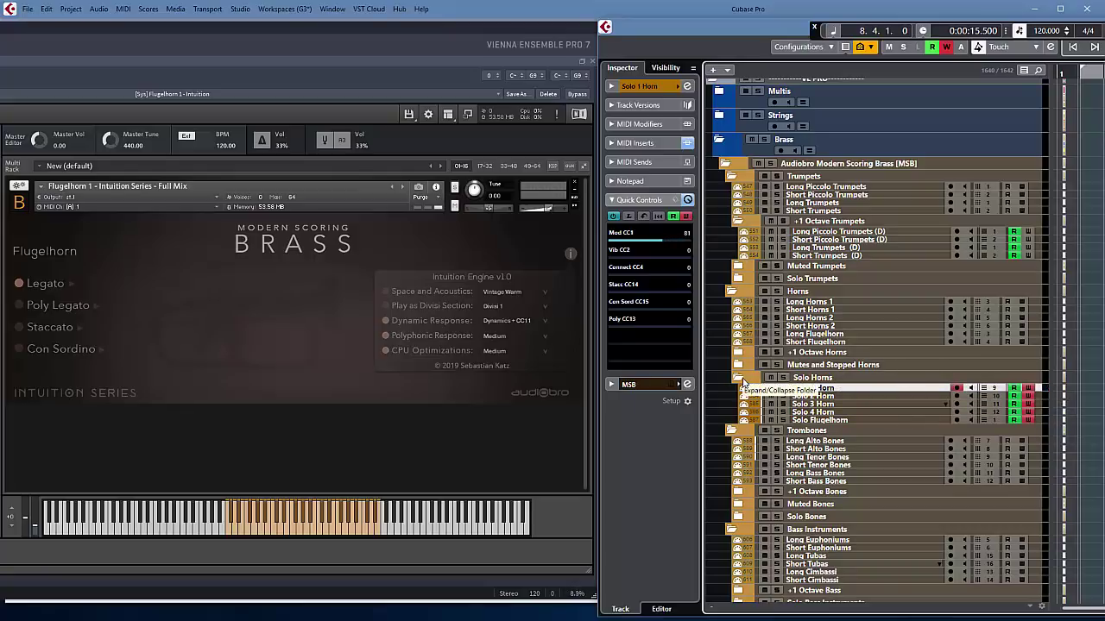
left_click(737, 381)
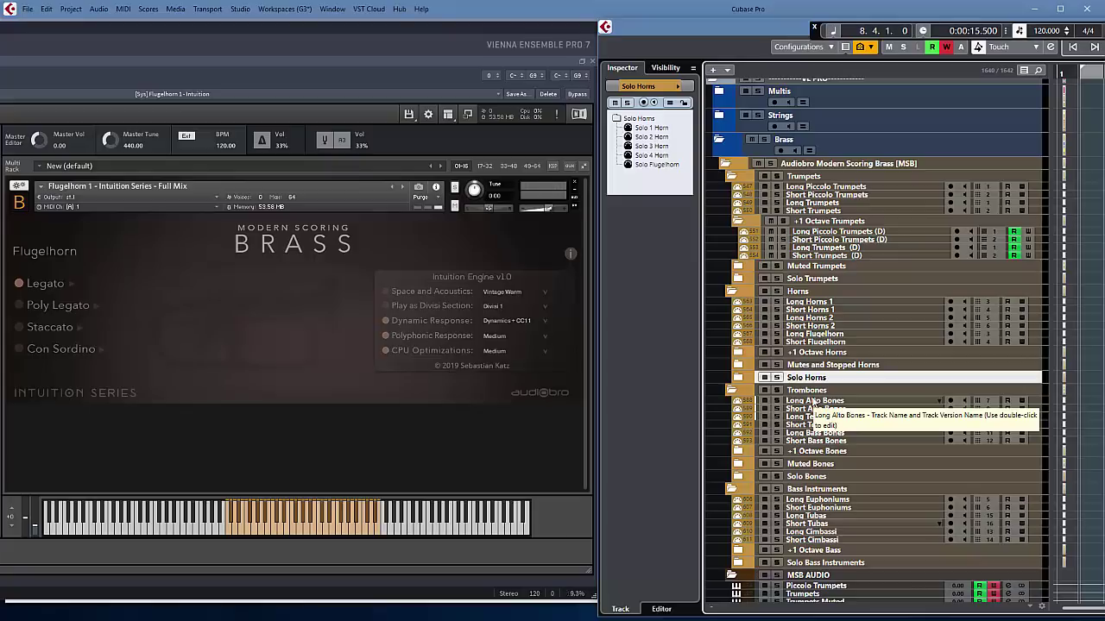
left_click(813, 402)
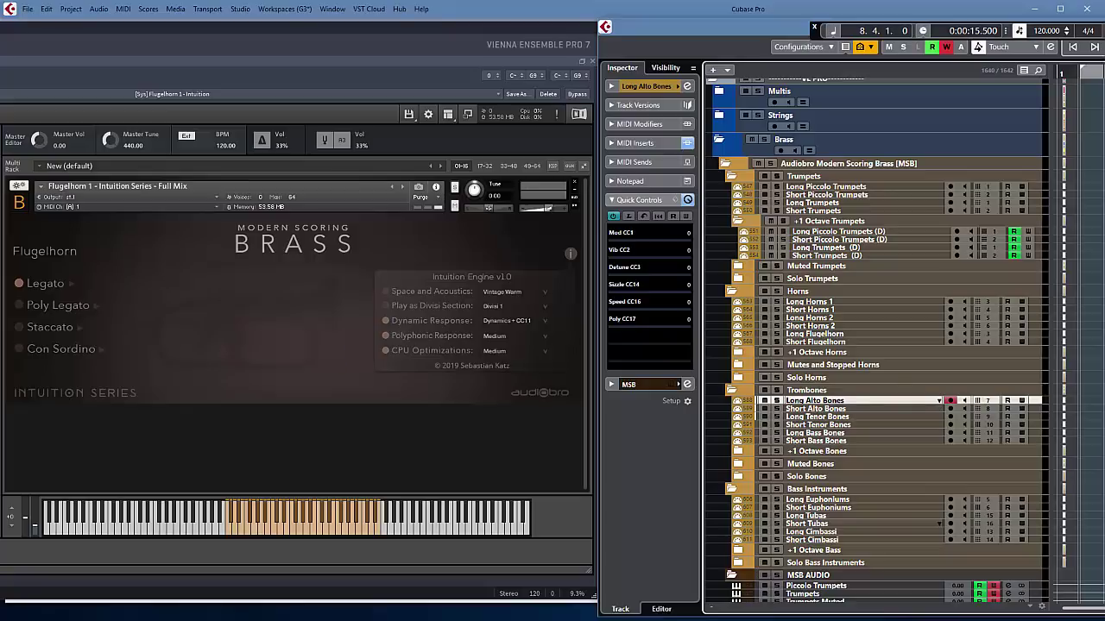
key("alt+Tab")
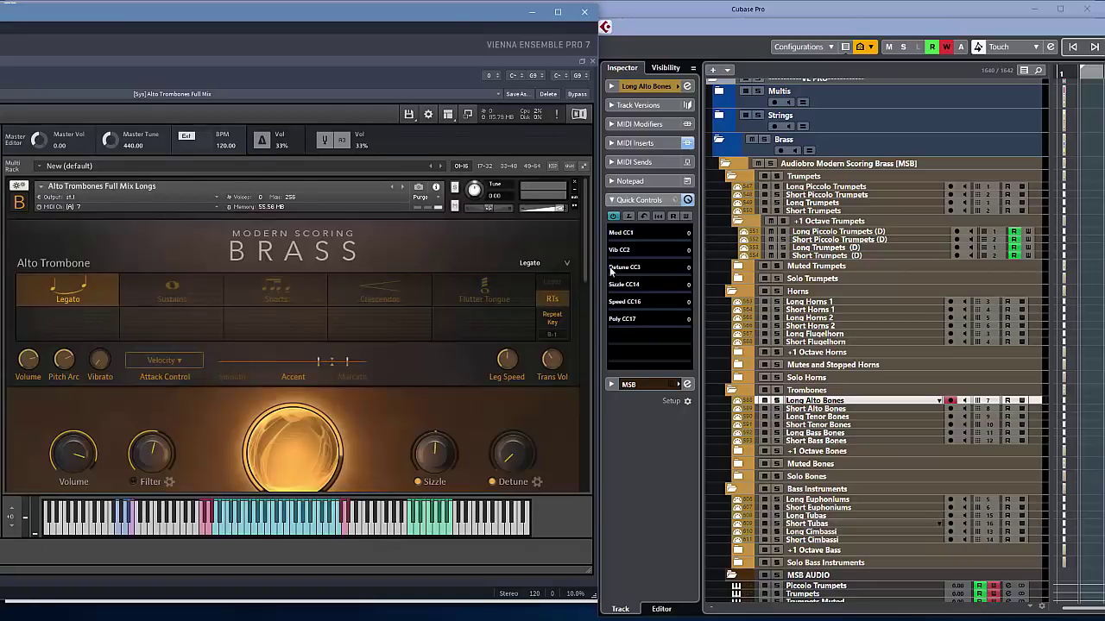
scroll(584, 257, "down", 1)
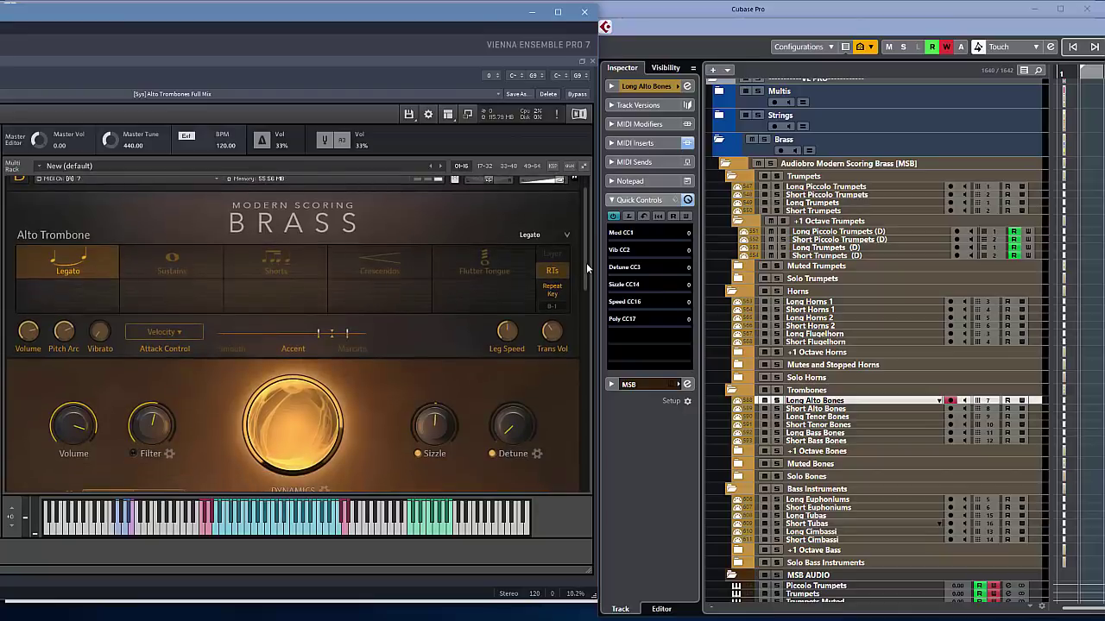
scroll(586, 265, "down", 1)
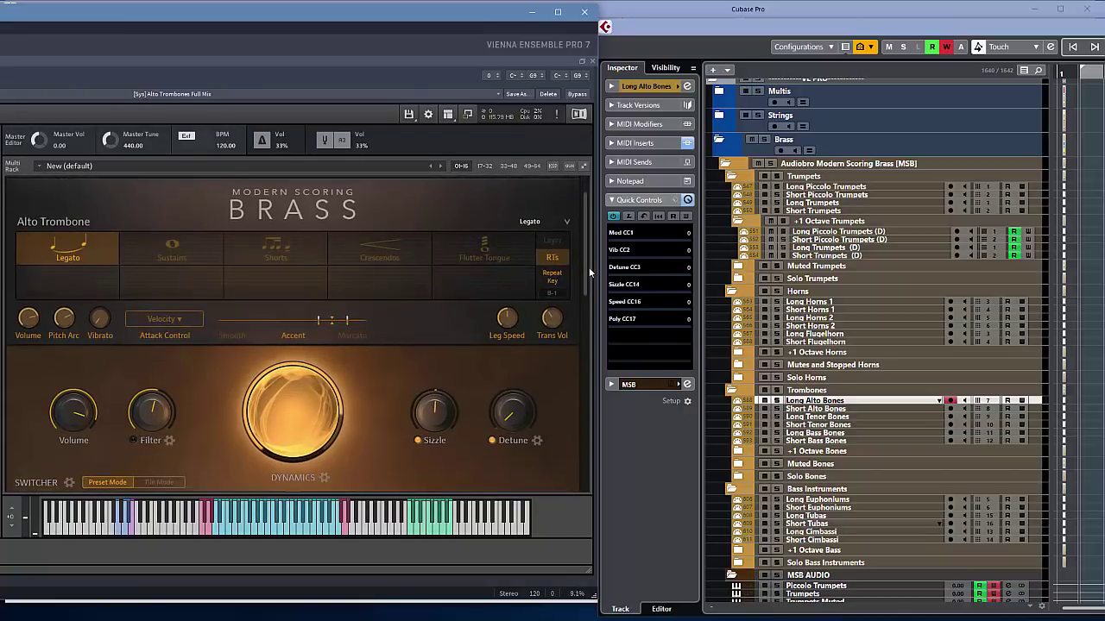
scroll(589, 265, "up", 1)
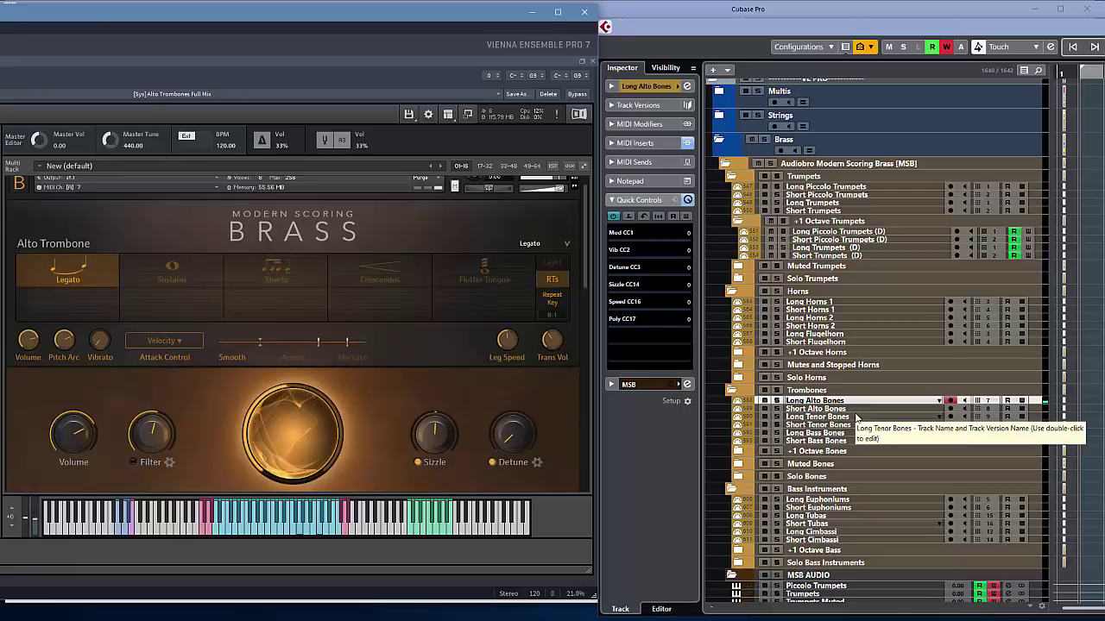
Step: Select the Long Tenor Bones track so VE Pro loads Trombones Full Mix Longs
left_click(856, 418)
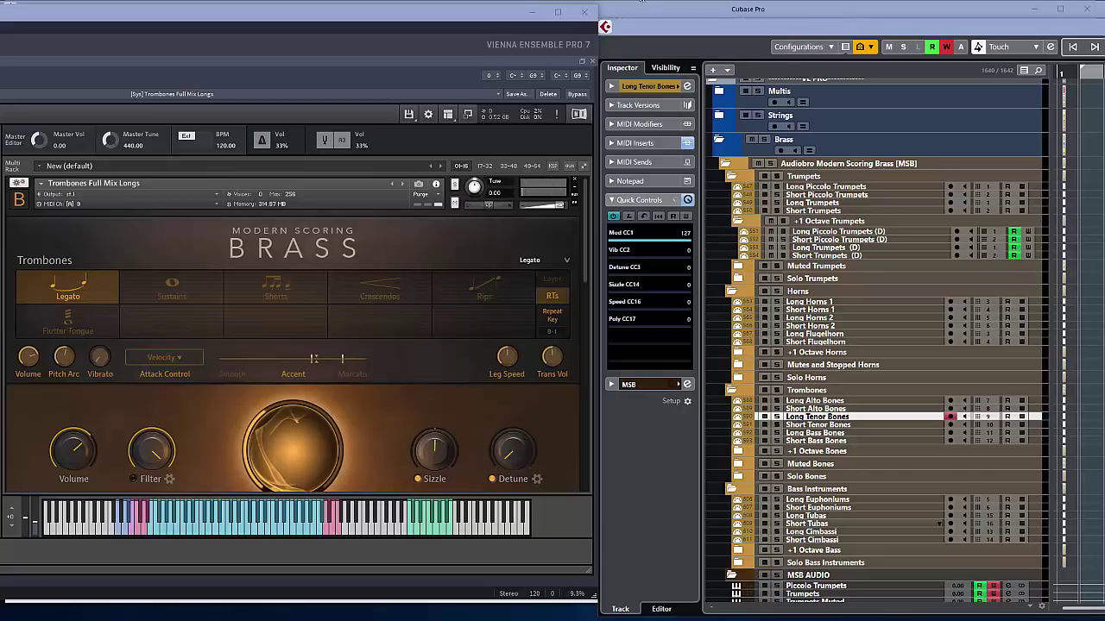
Step: Activate Cubase and play Long Tenor Bones, reaching Mod CC1 127 and Poly CC17 124
left_click(803, 31)
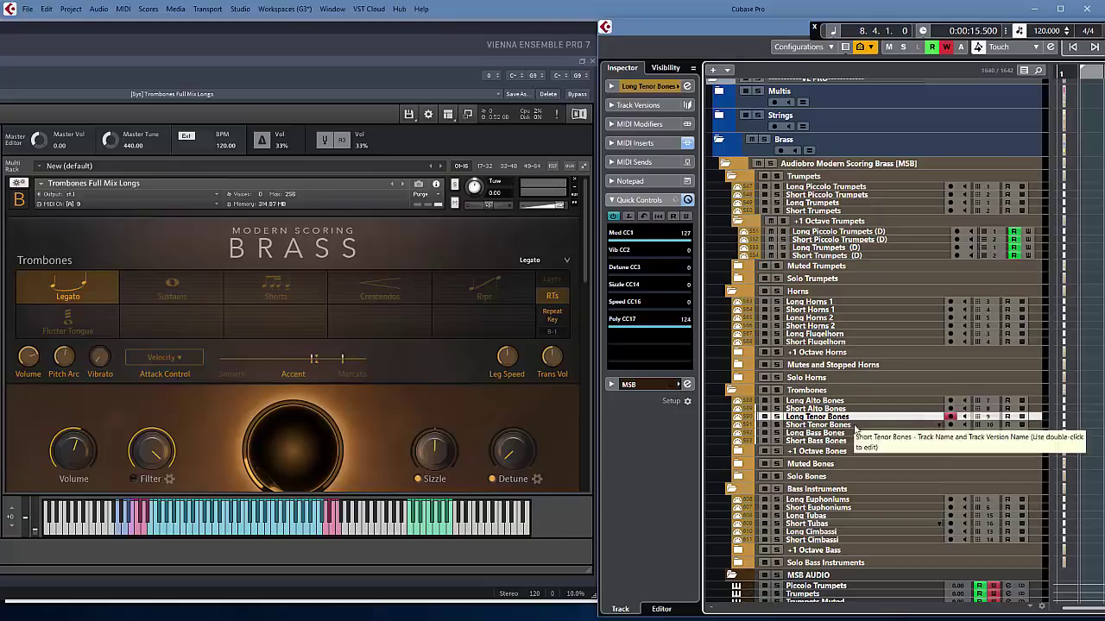
Step: Select Short Tenor Bones and scroll through its trombone patch in VE Pro's Kontakt panel
left_click(853, 425)
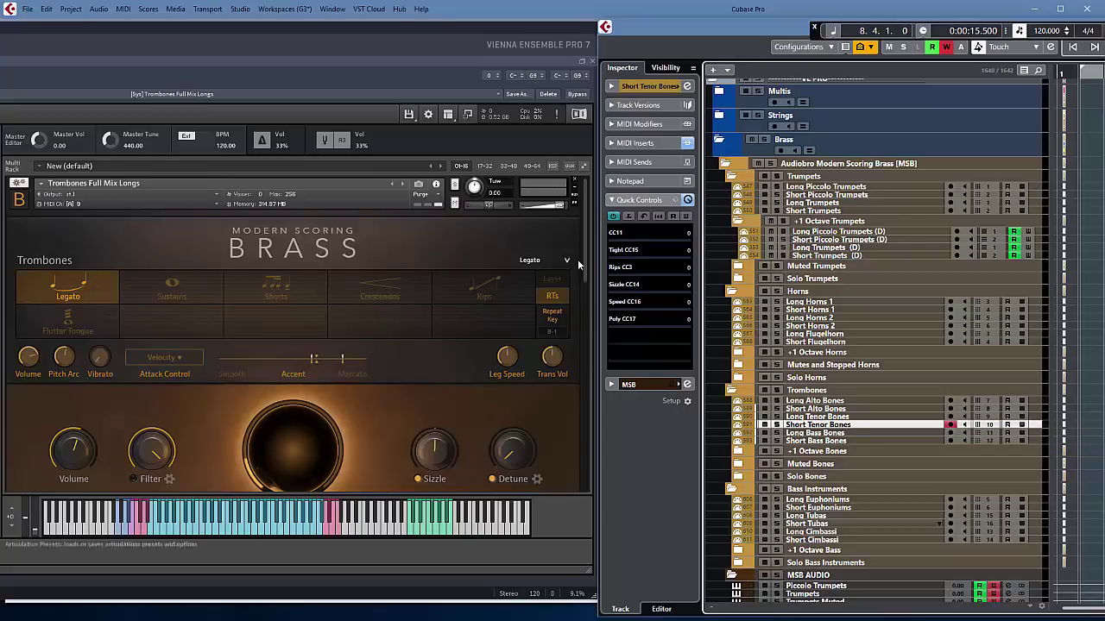
left_click(585, 295)
scroll(584, 384, "up", 3)
scroll(584, 388, "down", 2)
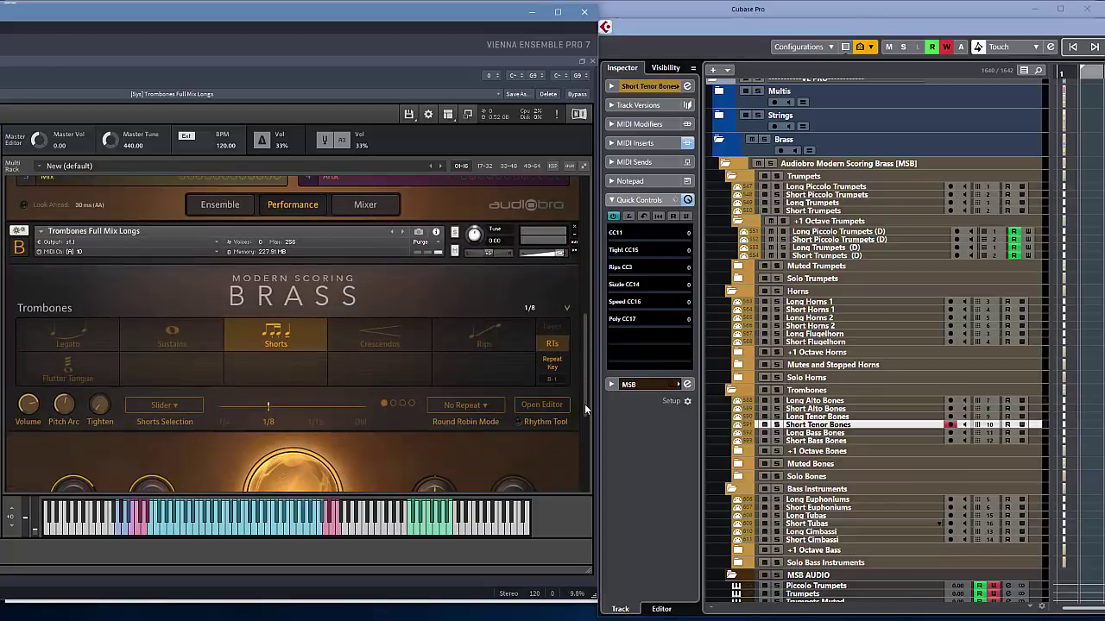
scroll(584, 410, "down", 2)
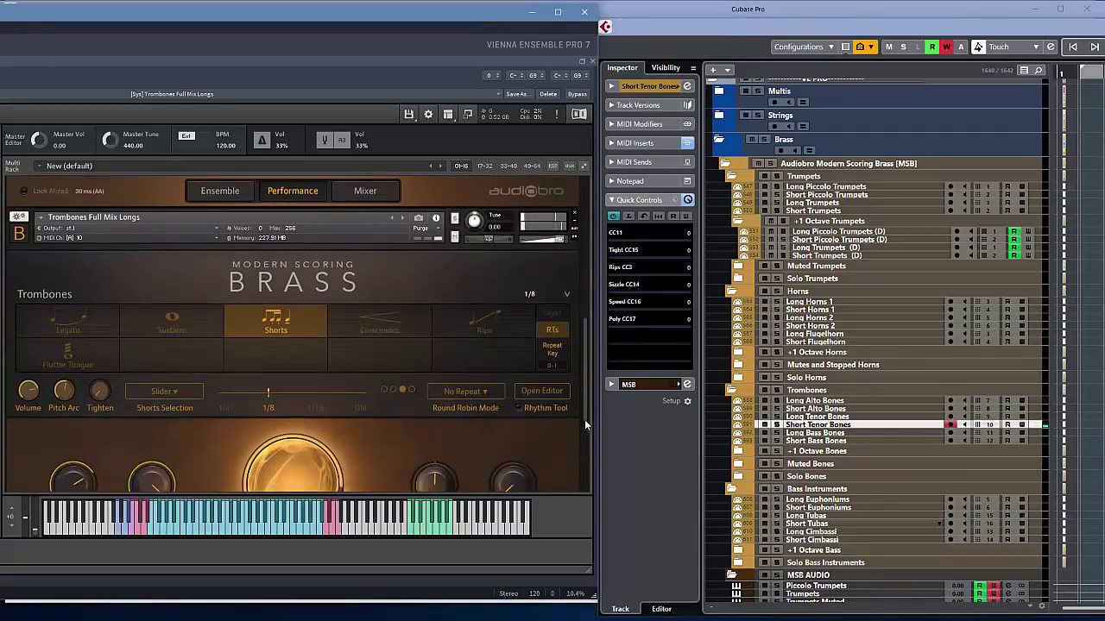
scroll(585, 251, "down", 6)
left_click(723, 33)
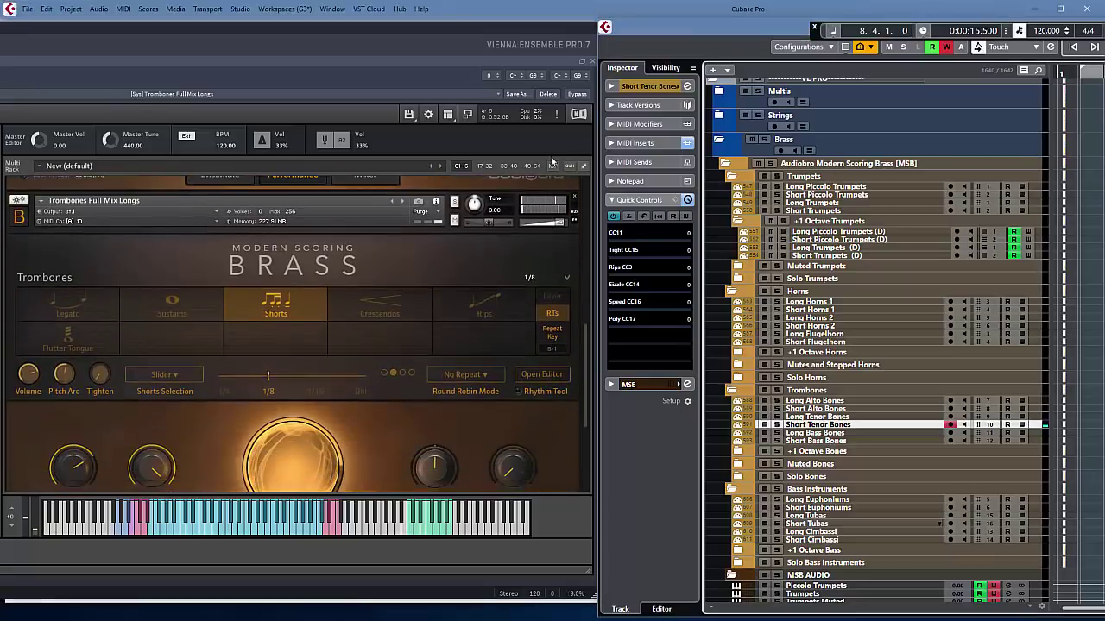
Step: View the patch's Mixer reverb effects, then return to its Performance controls
left_click_drag(585, 393, 579, 446)
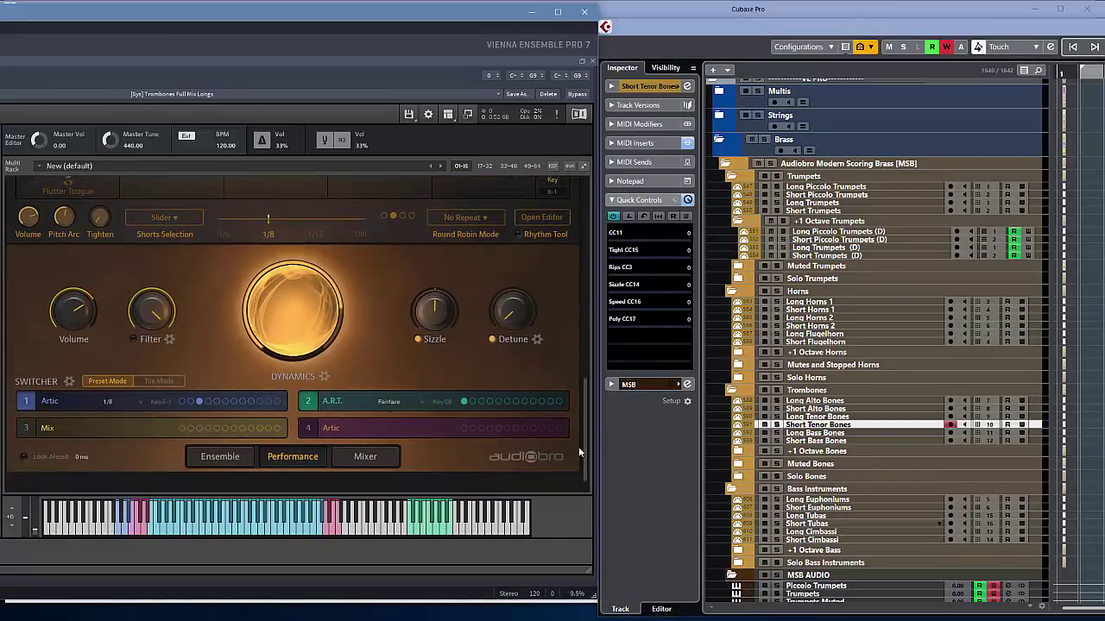
left_click(376, 455)
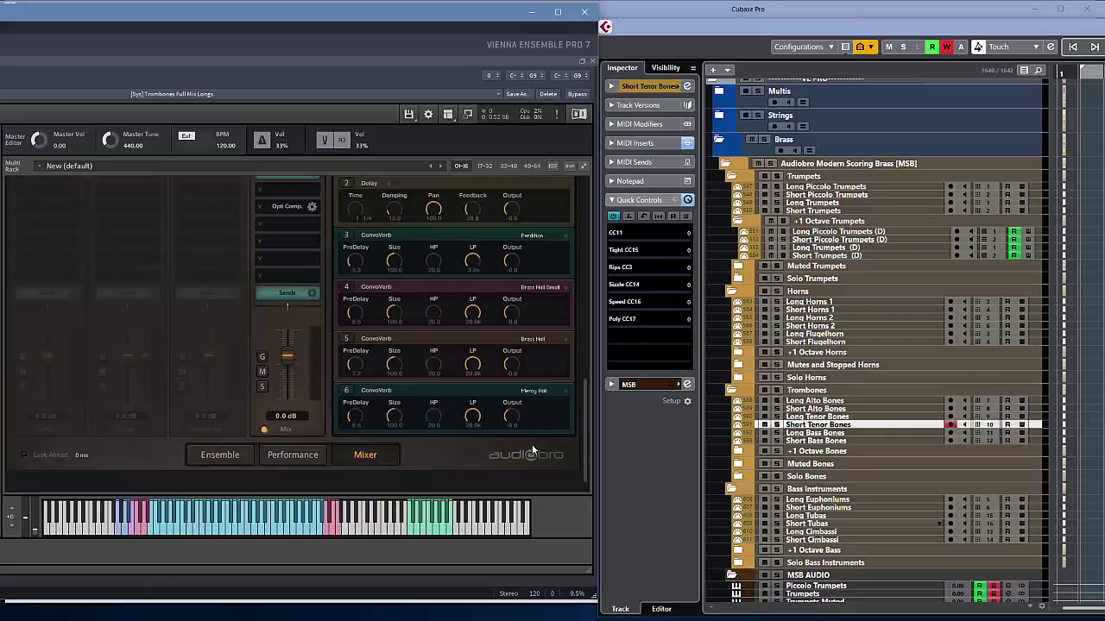
left_click(293, 457)
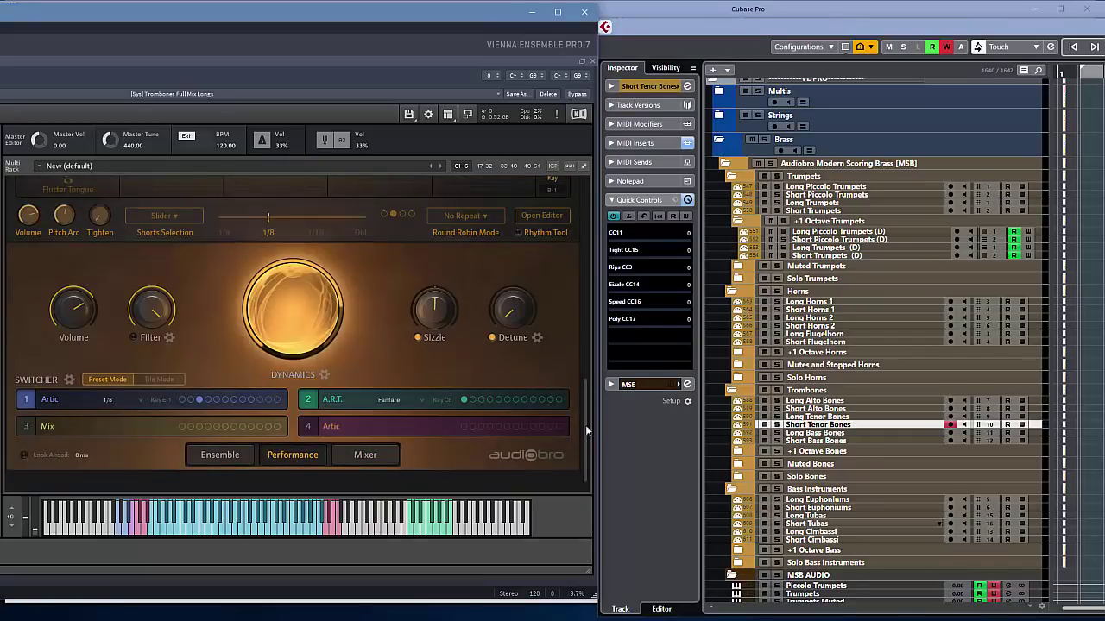
scroll(586, 412, "down", 5)
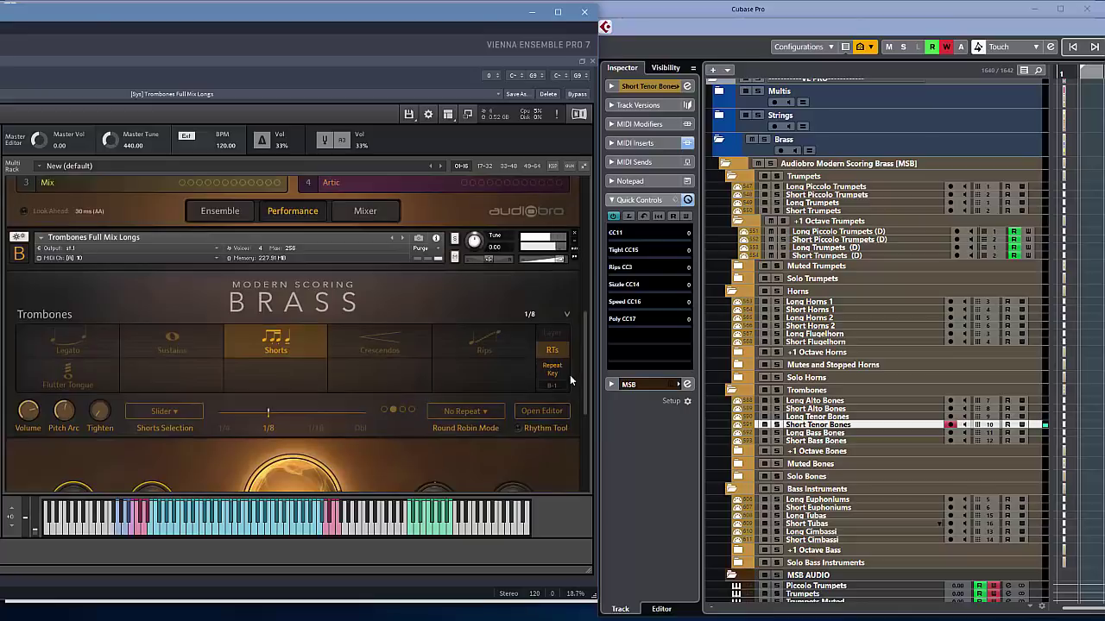
Step: Activate Cubase to audition the tenor shorts and Schwarzando crescendos in the Kontakt panel
left_click(725, 36)
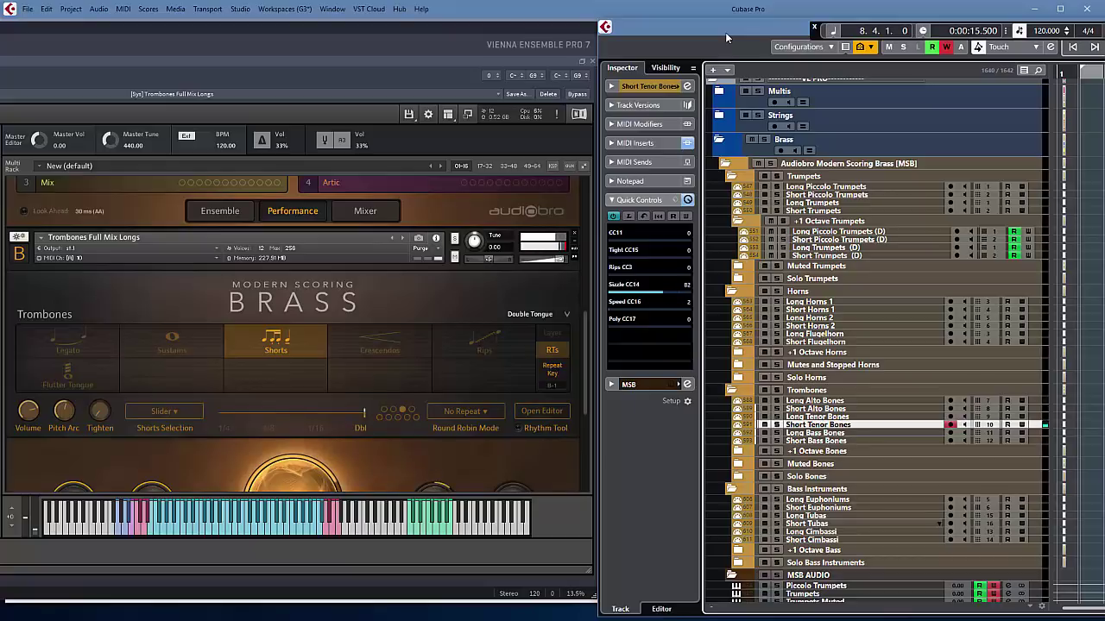
left_click_drag(584, 328, 590, 351)
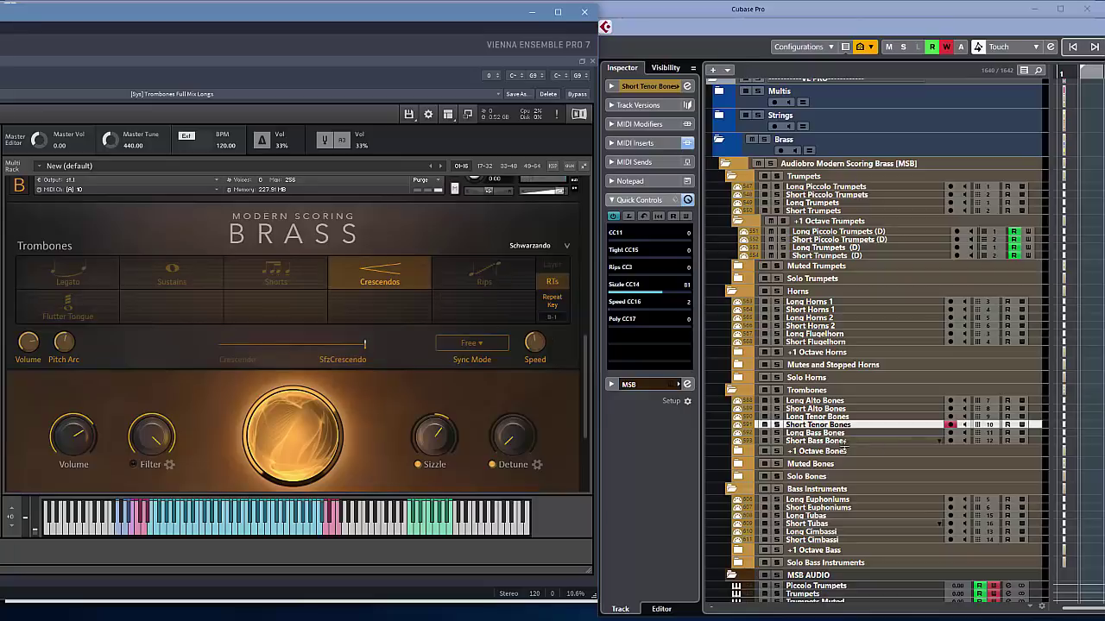
Step: Select Long Bass Bones to play Bass Trombones Full Mix Longs Legato with Accent attack
left_click(815, 432)
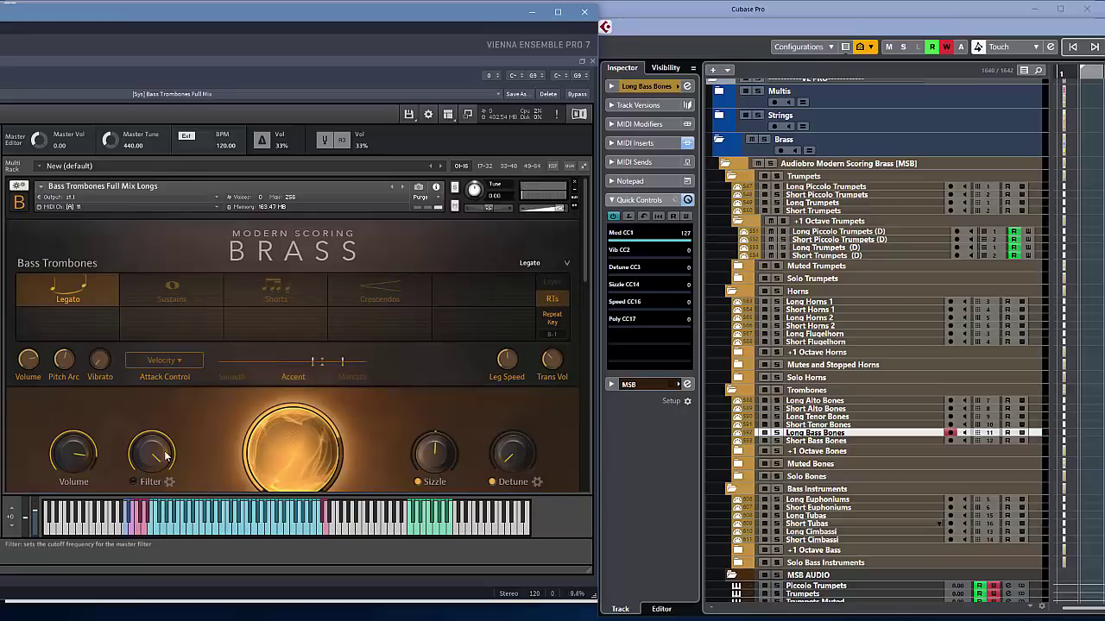
Step: Audition +1 Long Tenor Bones (D) by monitoring it, then collapse the +1 Octave Bones folder
left_click(694, 29)
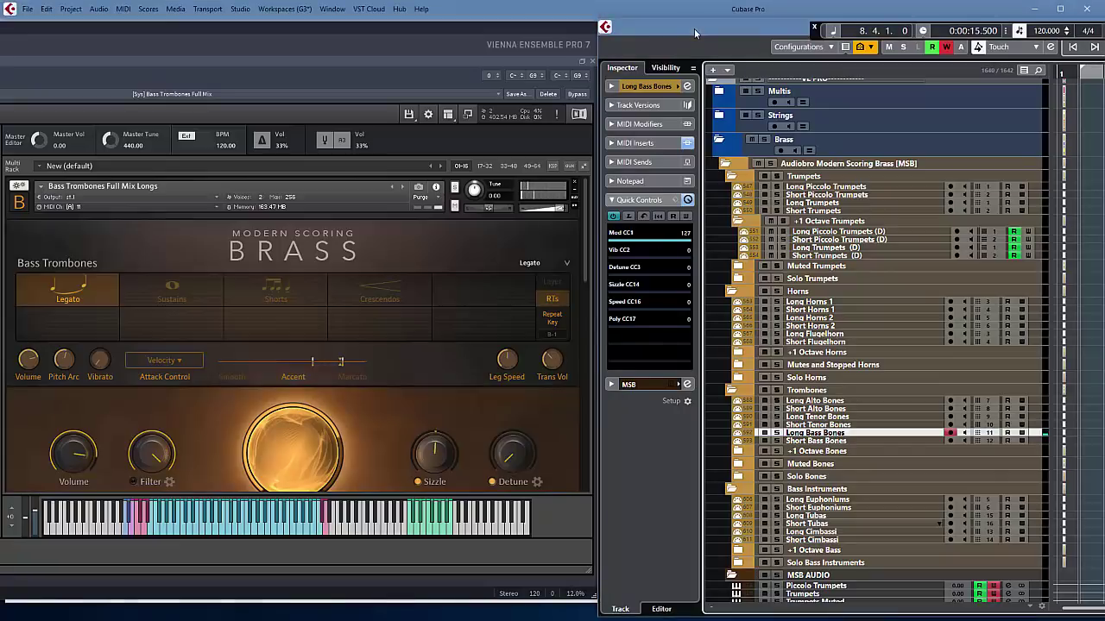
left_click(738, 450)
left_click(849, 478)
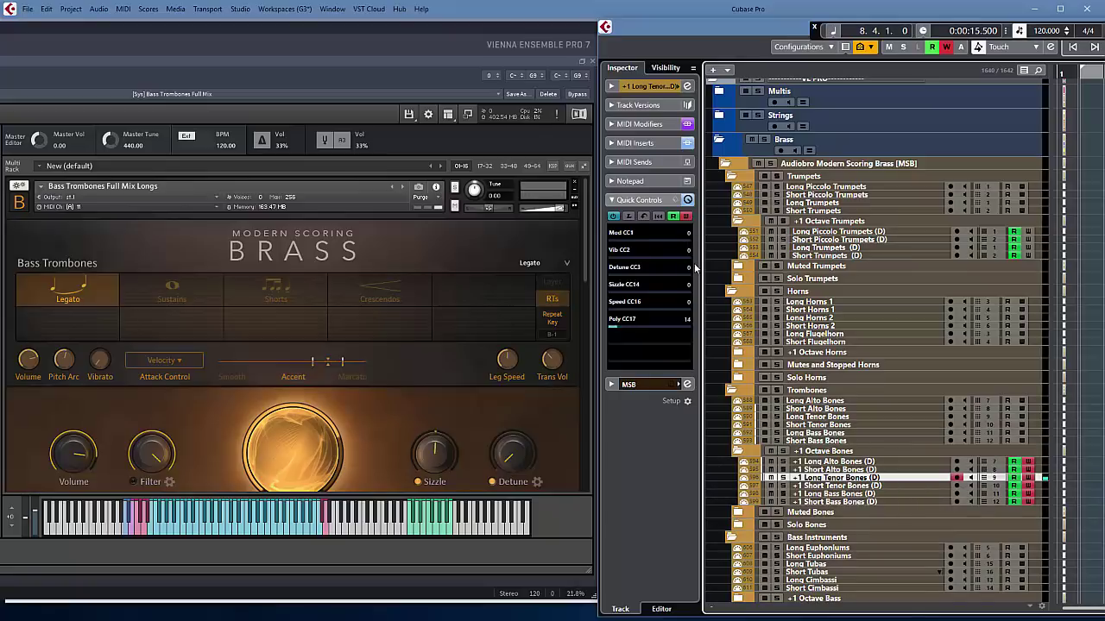
left_click(821, 433)
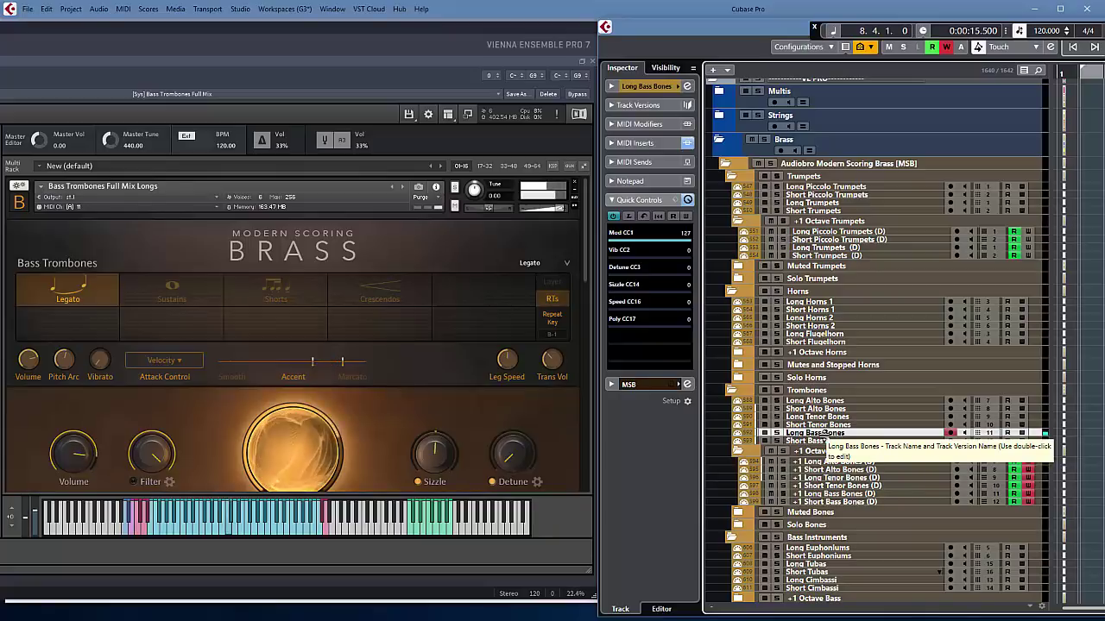
left_click(969, 478)
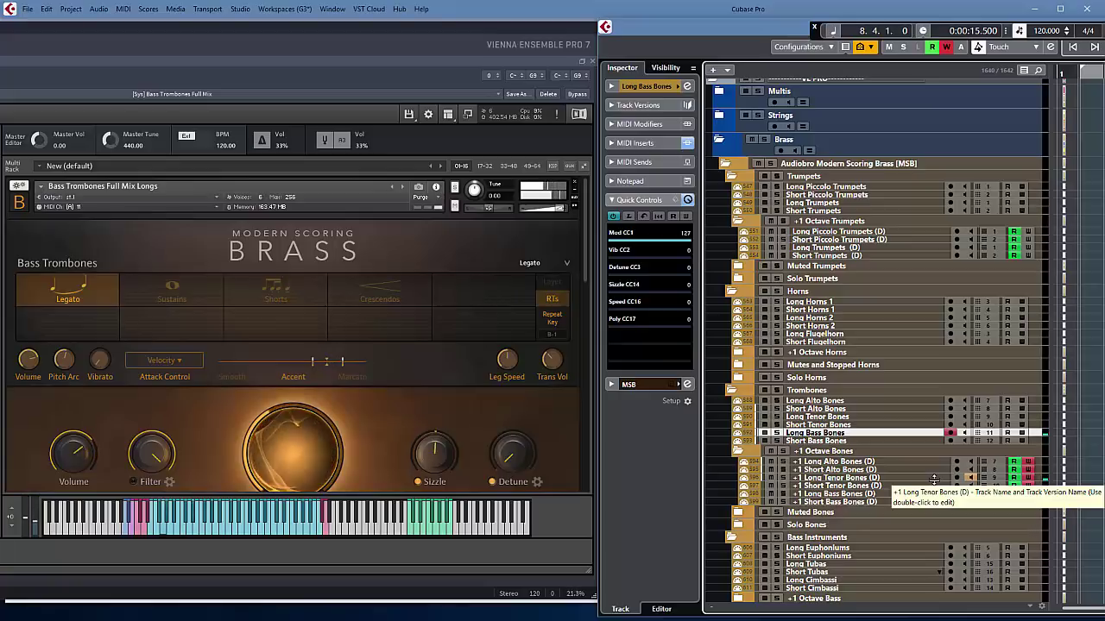
left_click(734, 450)
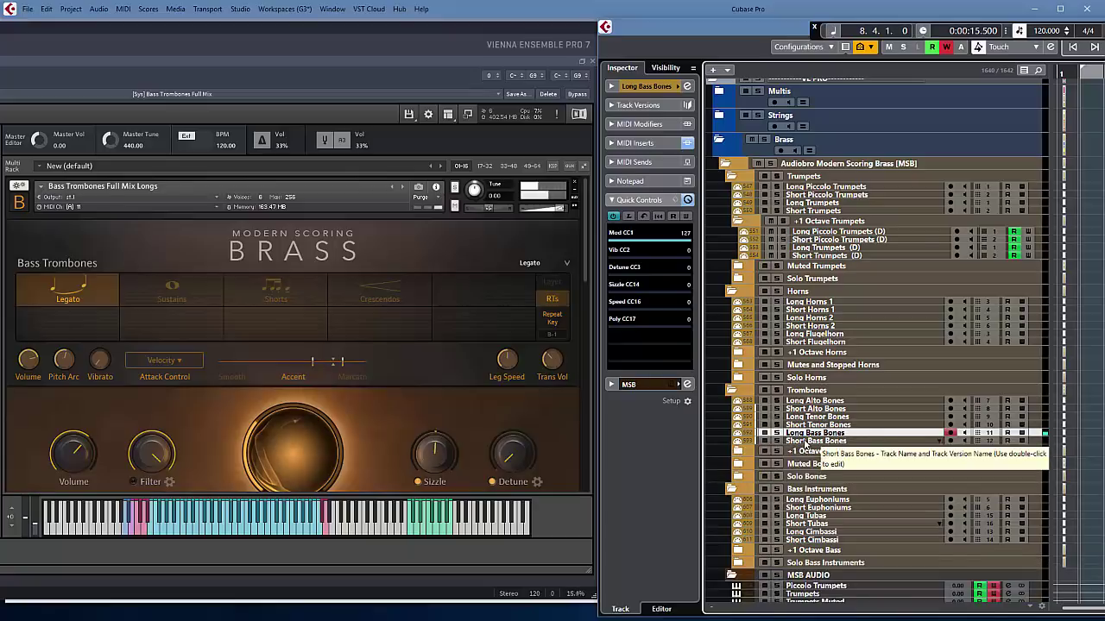
Step: Select the Long Euphoniums track and scroll down to the Bass Instruments folder
left_click(803, 500)
scroll(824, 388, "down", 3)
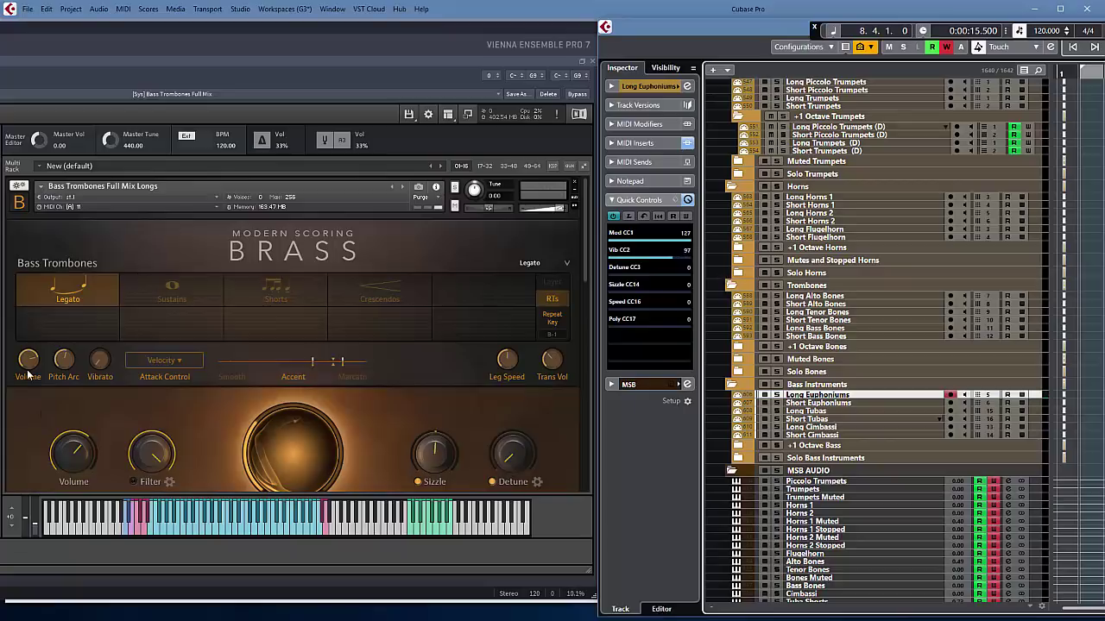
Step: Play the Euphoniums Full Mix Longs patch, then select Long Tubas to load Tubas Full Mix Longs
left_click(482, 304)
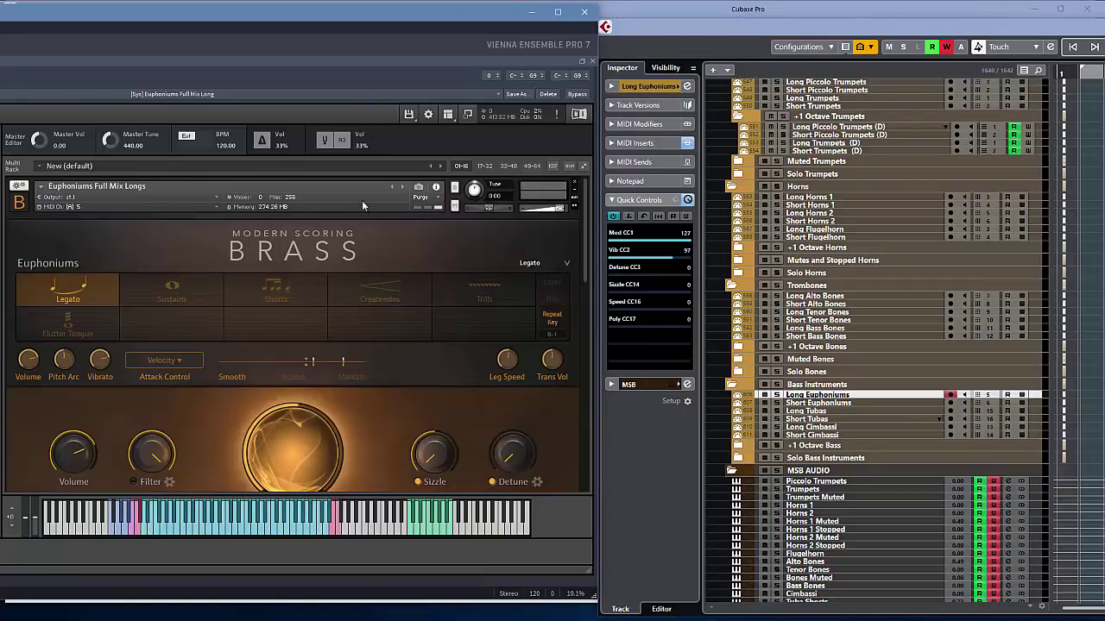
scroll(585, 271, "down", 1)
left_click(668, 33)
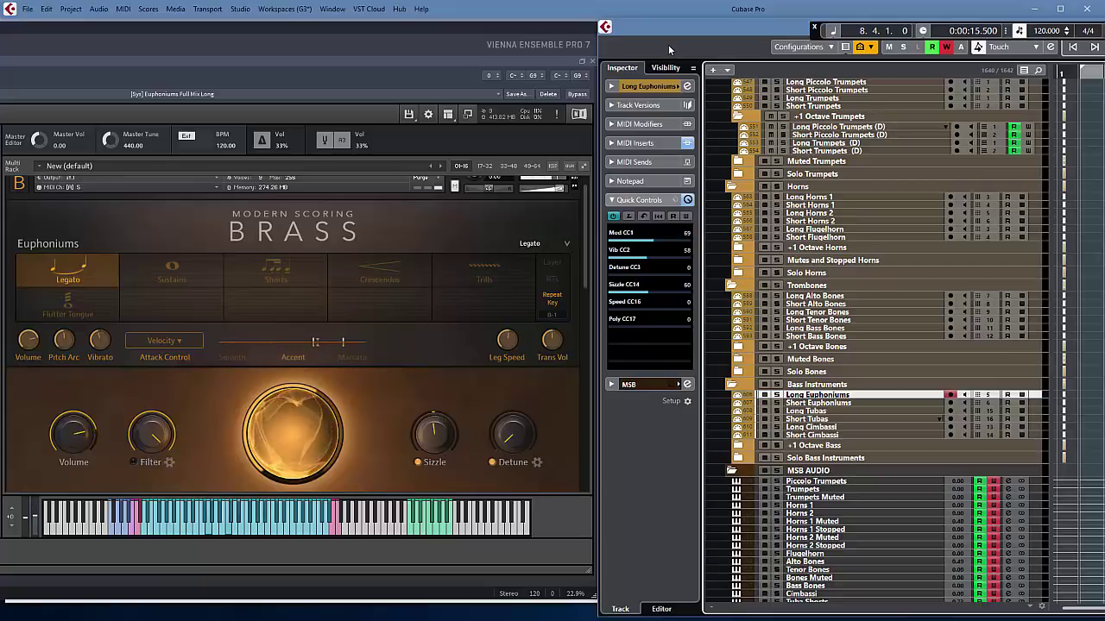
left_click(822, 412)
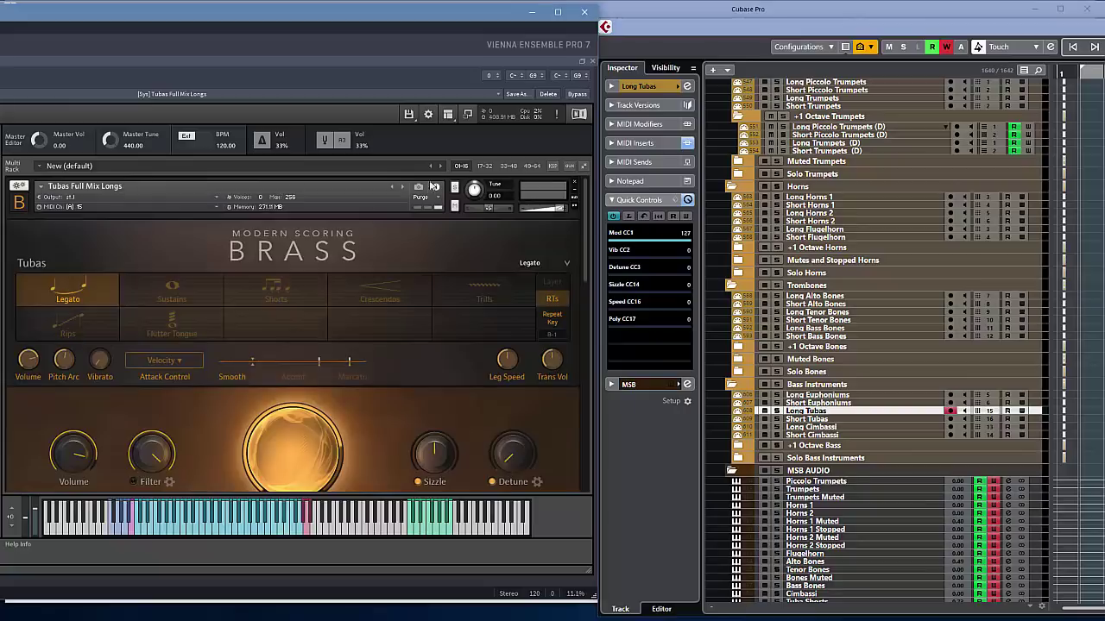
Step: Play the tubas, then select Long Cimbassi to bring up Cimbassos Full Mix Longs
left_click(661, 28)
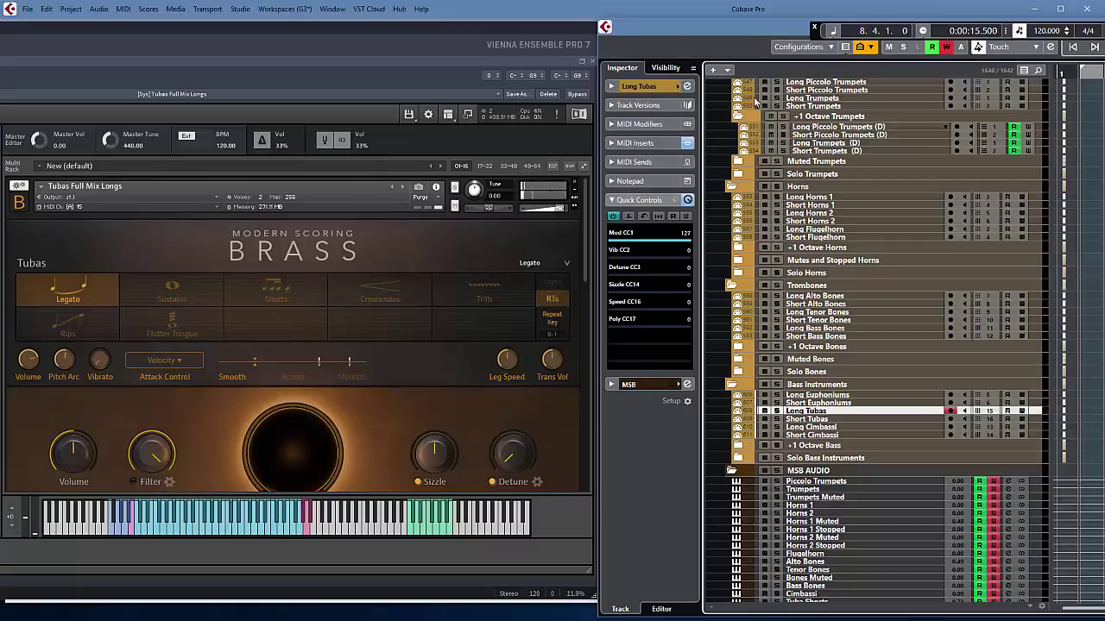
left_click(857, 428)
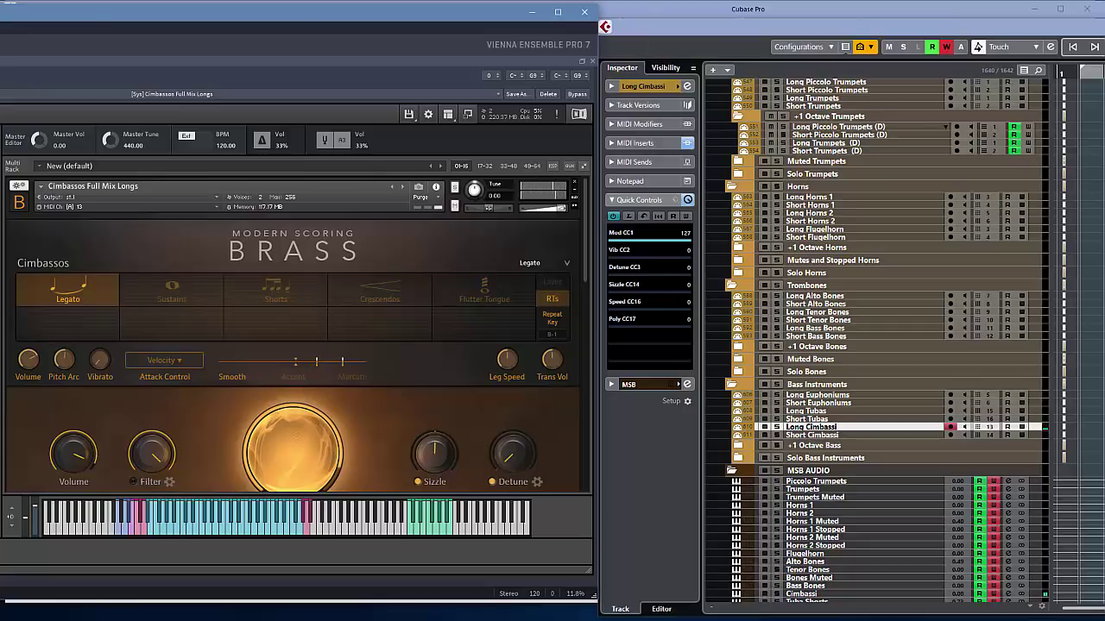
Step: Play cimbassi with Long Tubas, Long Euphoniums and Long Bass Bones monitored, then unmonitor bass bones and euphoniums
left_click(963, 411)
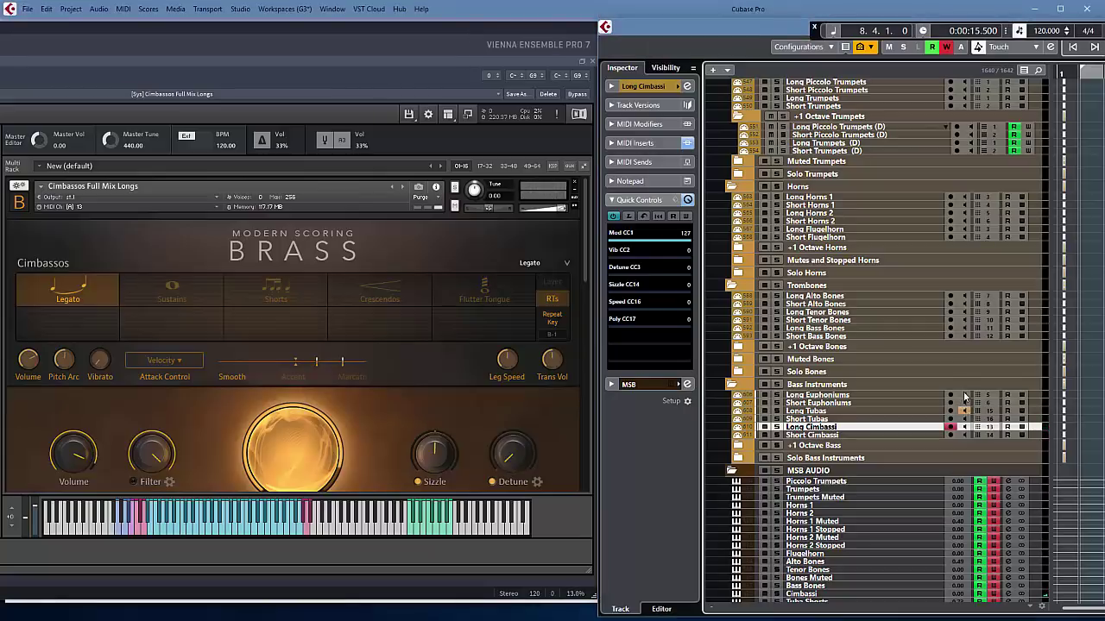
left_click(964, 396)
left_click(964, 329)
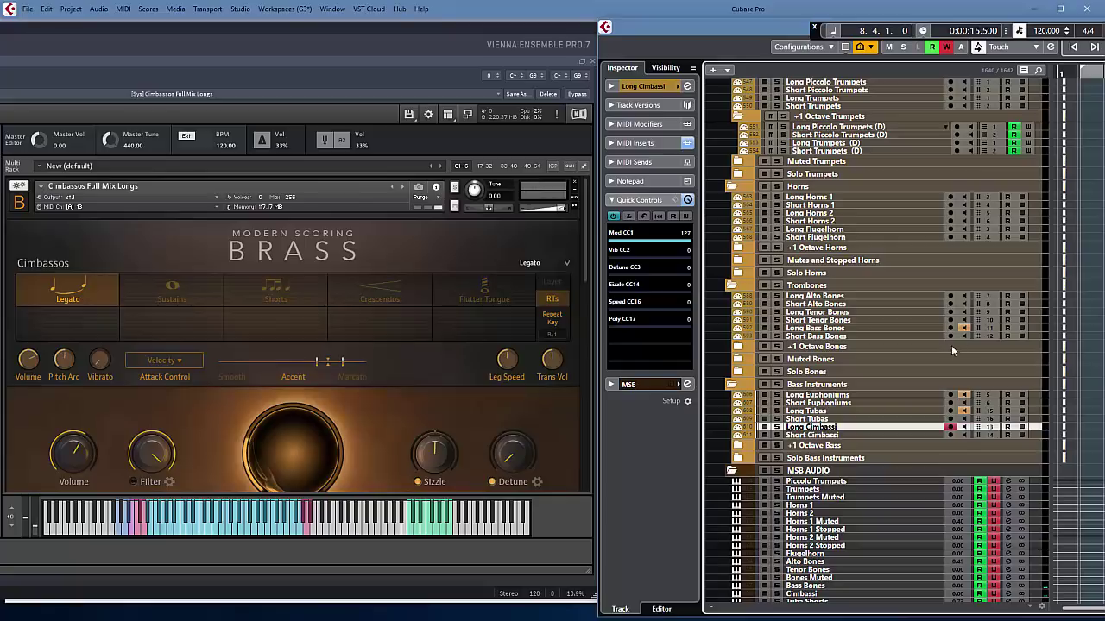
left_click(964, 329)
left_click(964, 394)
Step: Unmonitor Short Euphoniums and Long Tubas, open Muted Trumpets, and select Long Mute Trumpets
left_click(963, 402)
left_click(964, 411)
scroll(870, 321, "up", 5)
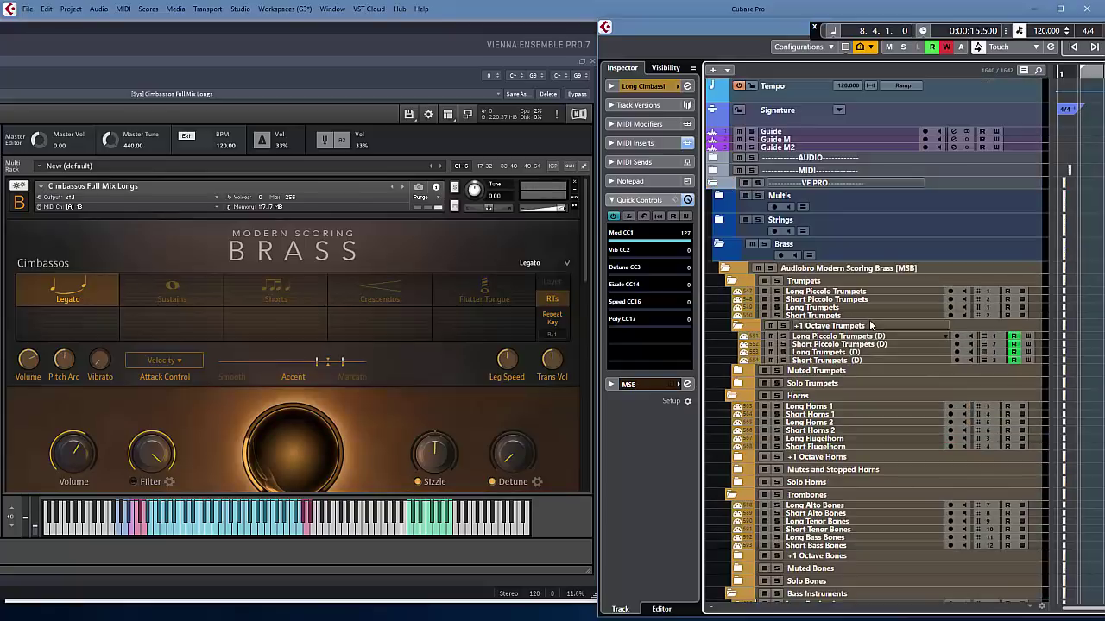
left_click(738, 371)
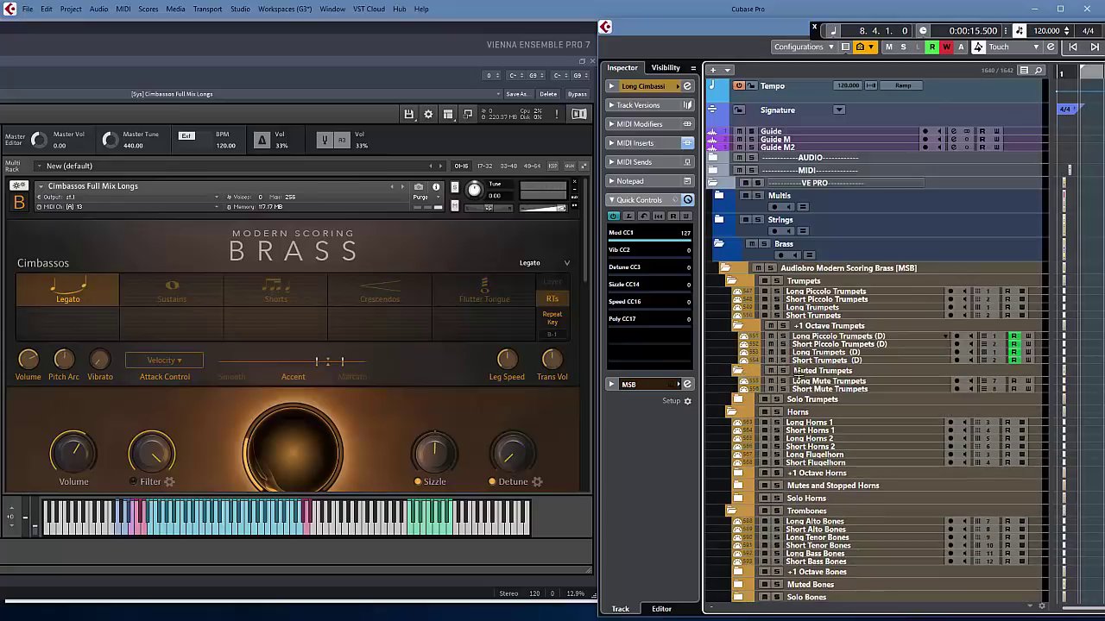
left_click(809, 382)
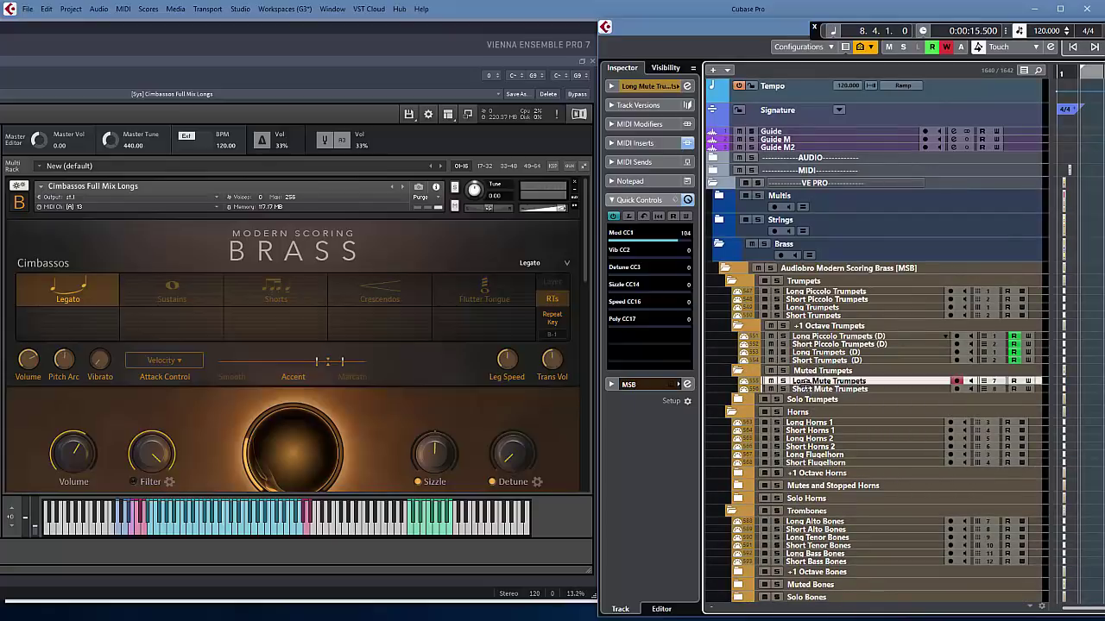
Step: Open Mutes and Stopped Horns, select Long 1 Mute Horns, and view Horns 1 Muted Full Mix Longs
left_click(739, 487)
scroll(772, 490, "down", 4)
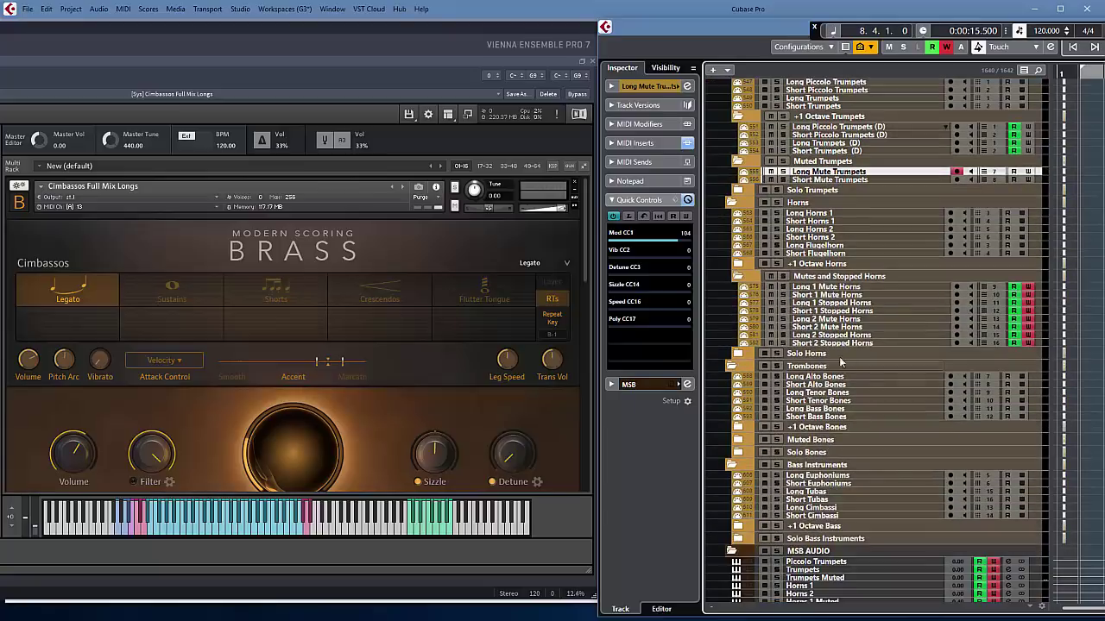
left_click(845, 288)
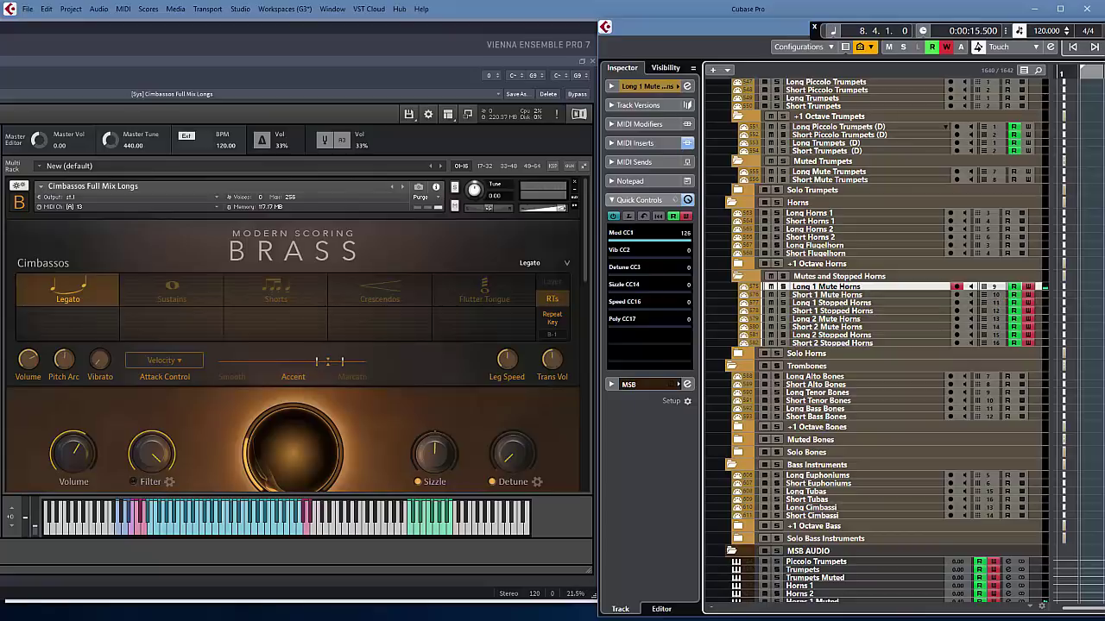
left_click(380, 263)
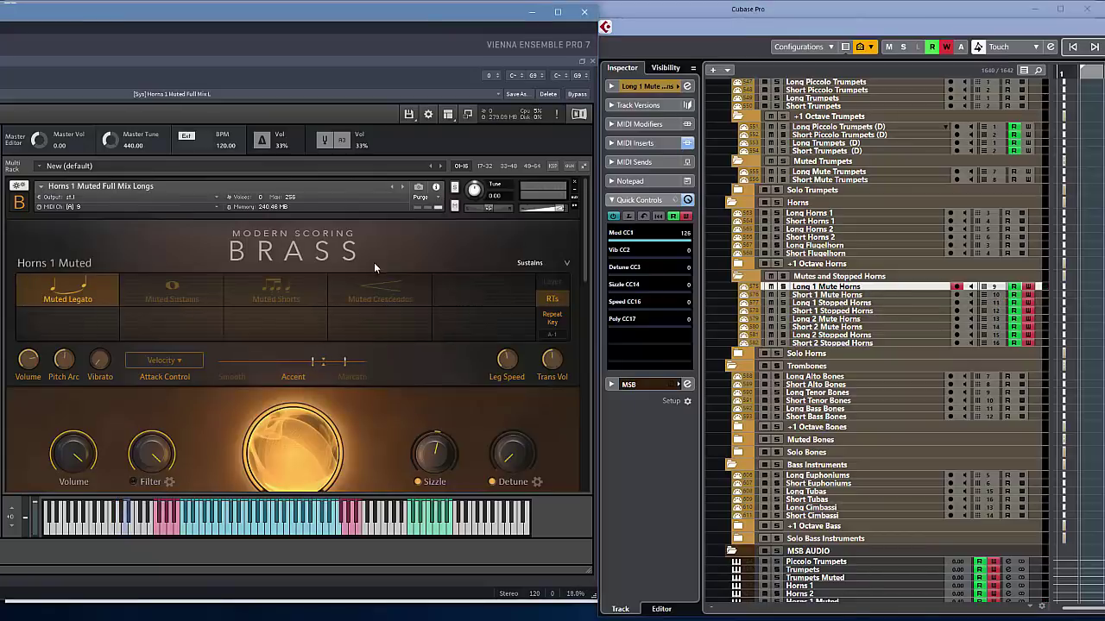
scroll(574, 394, "up", 5)
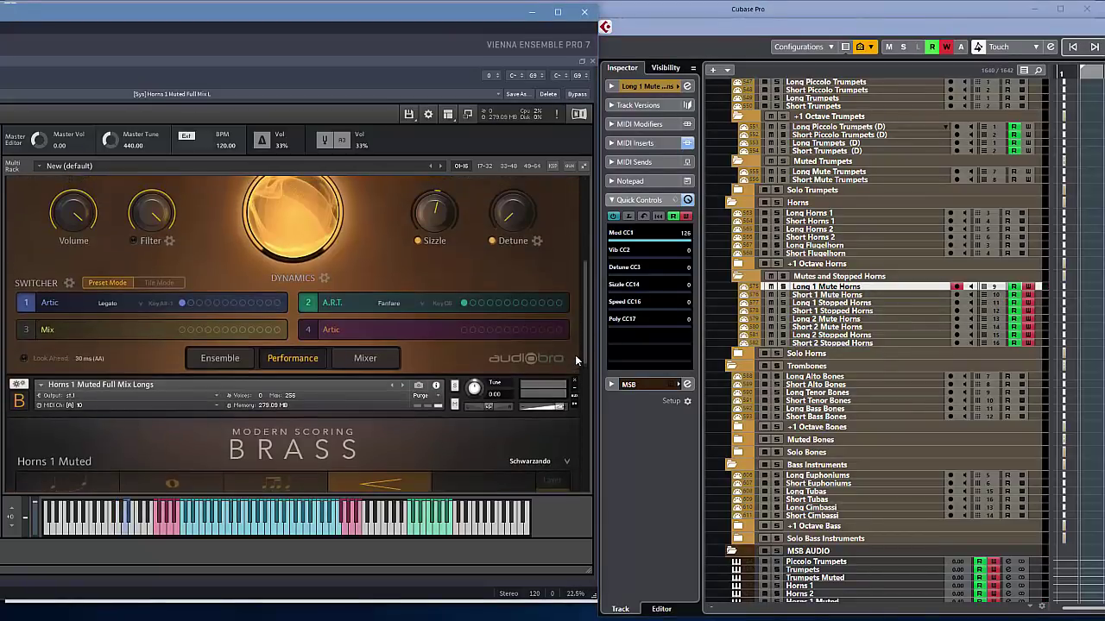
left_click(366, 359)
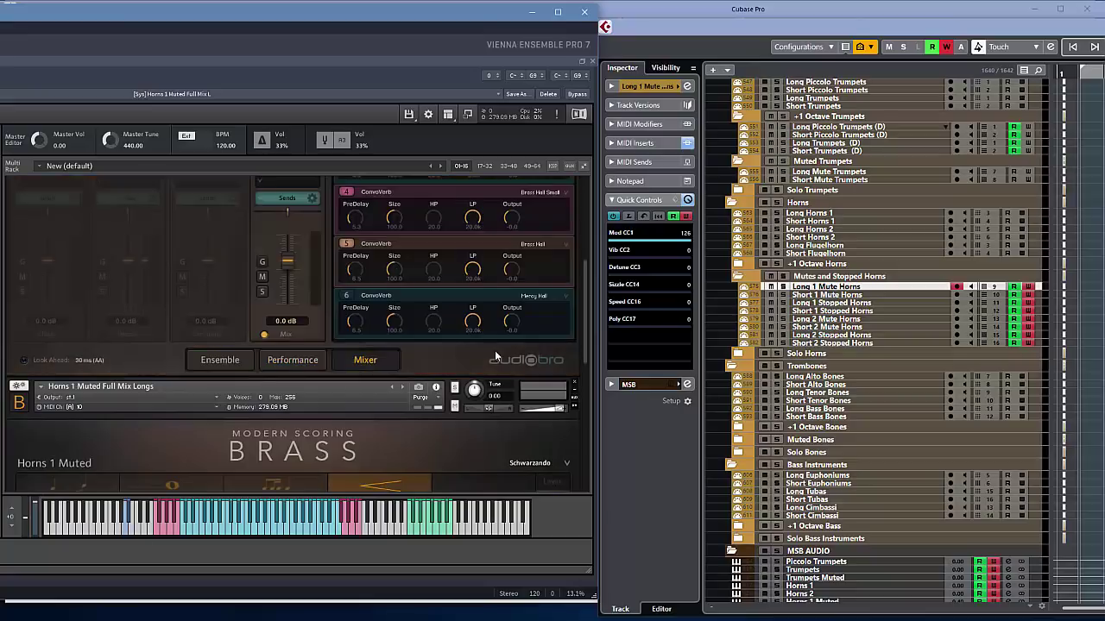
scroll(416, 343, "up", 1)
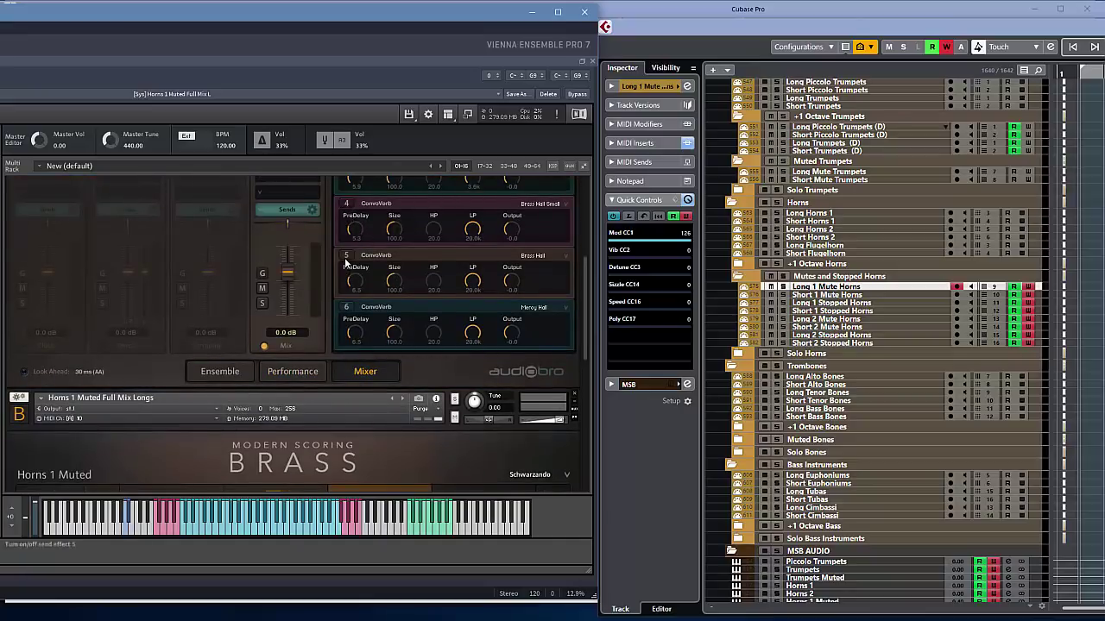
scroll(345, 307, "up", 2)
scroll(346, 306, "up", 2)
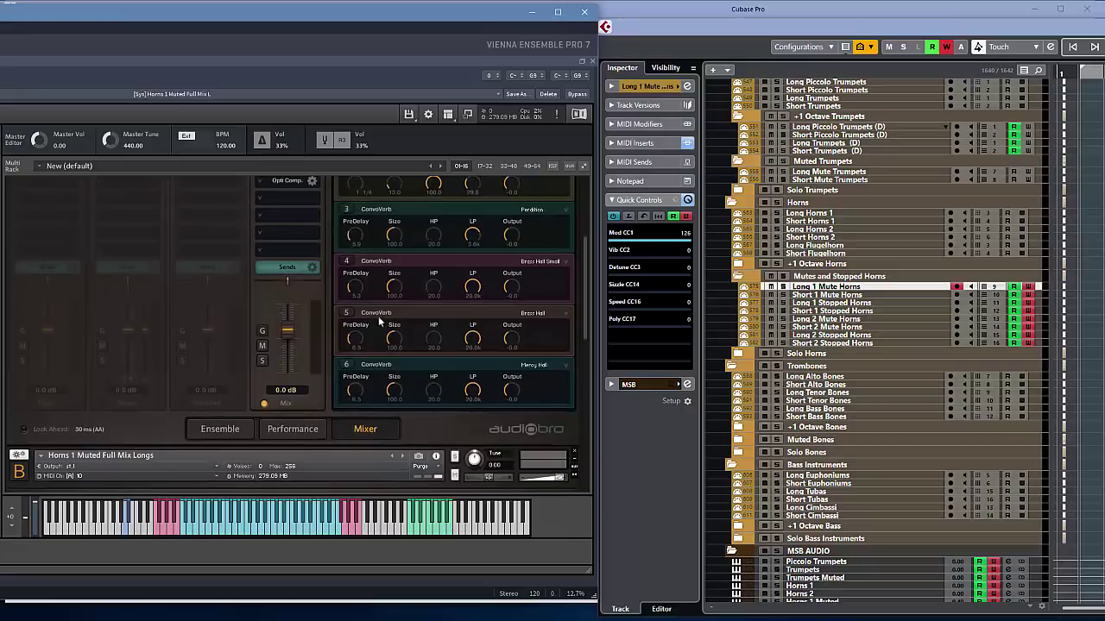
left_click(281, 441)
Step: Focus Cubase and select the Long 1 Stopped Horns track for auditioning
left_click(655, 33)
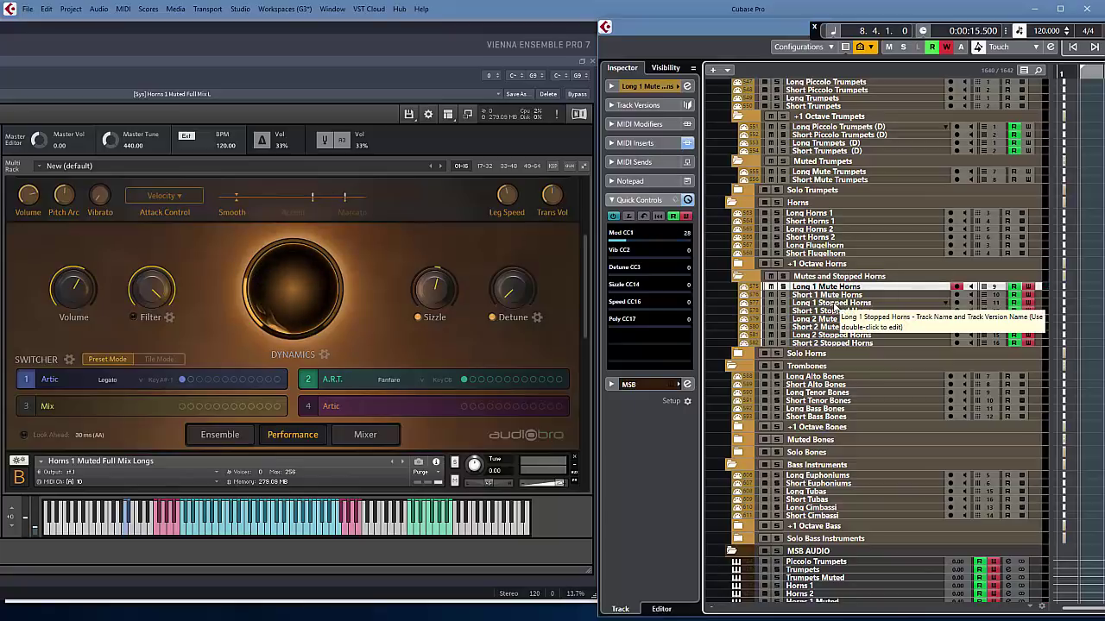
left_click(832, 305)
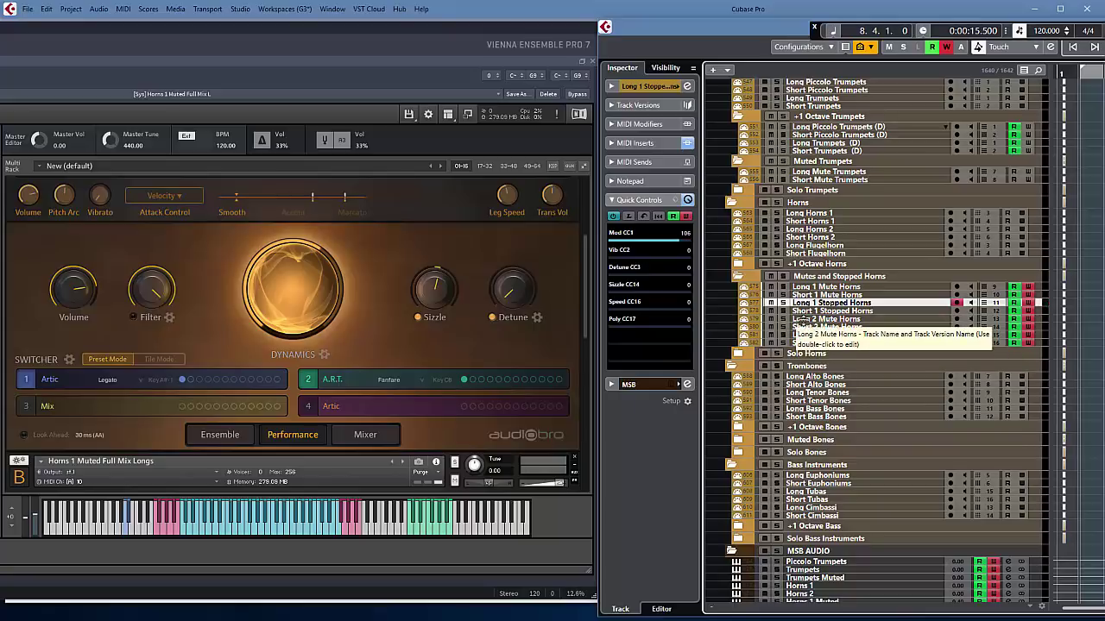
Step: Open the +1 Octave Horns folder, leaving Solo Trumpets collapsed, and select +1 Long Horns 1 (D)
scroll(797, 331, "up", 5)
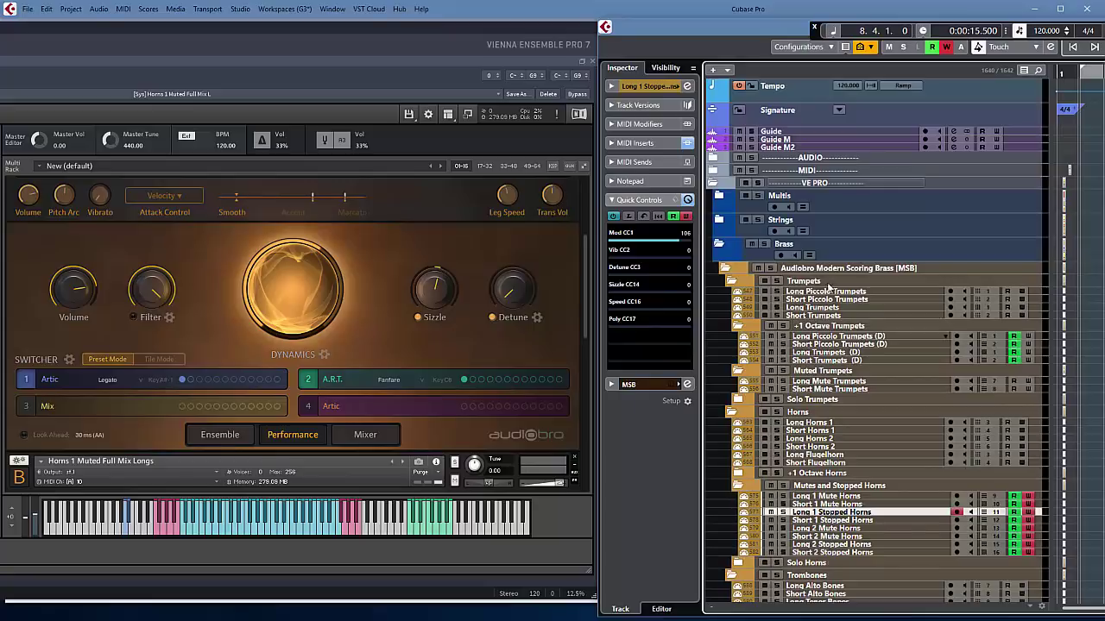
left_click(738, 401)
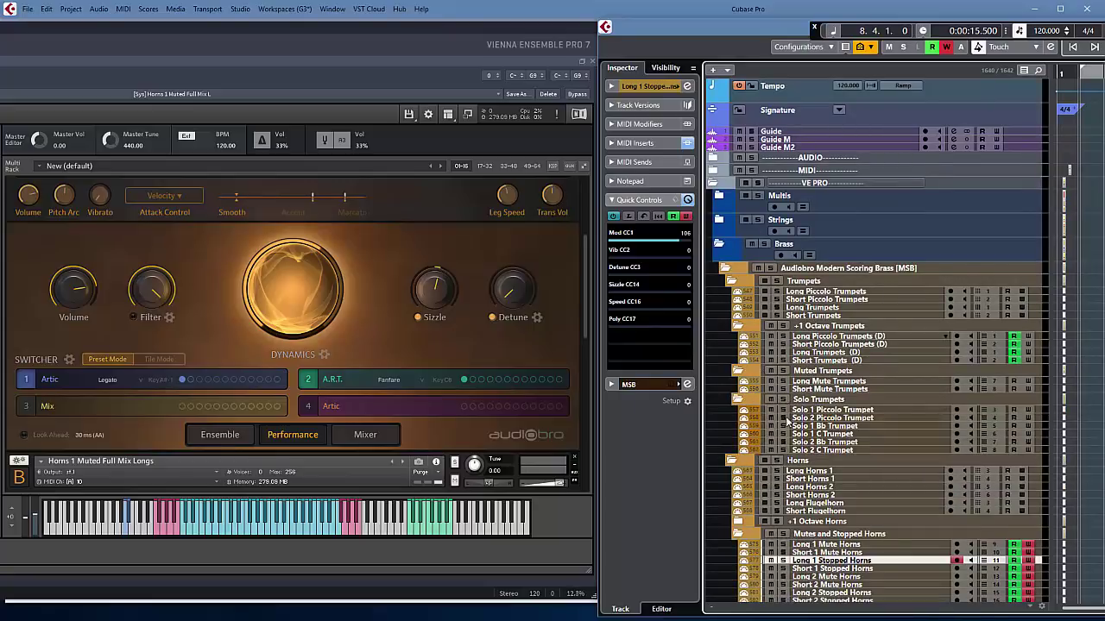
scroll(787, 422, "down", 3)
left_click(738, 295)
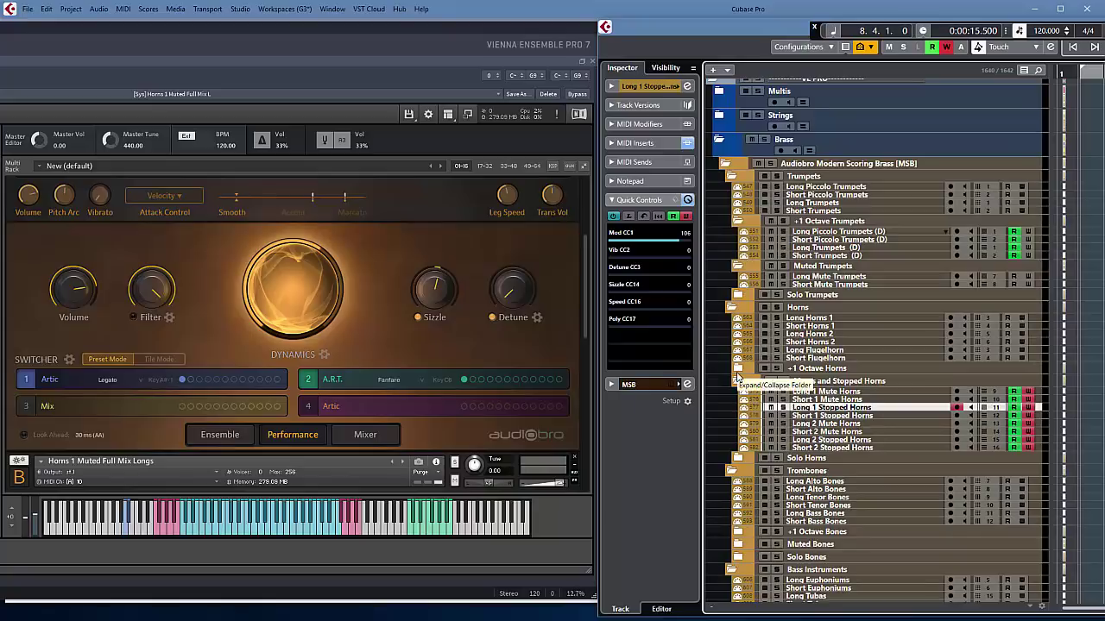
left_click(738, 368)
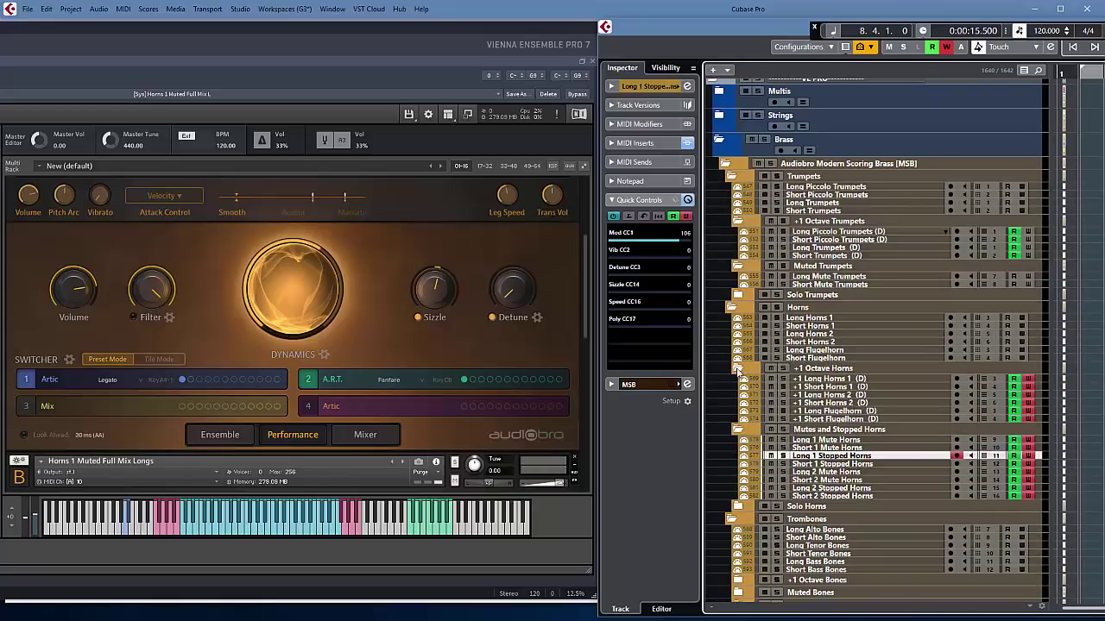
left_click(824, 379)
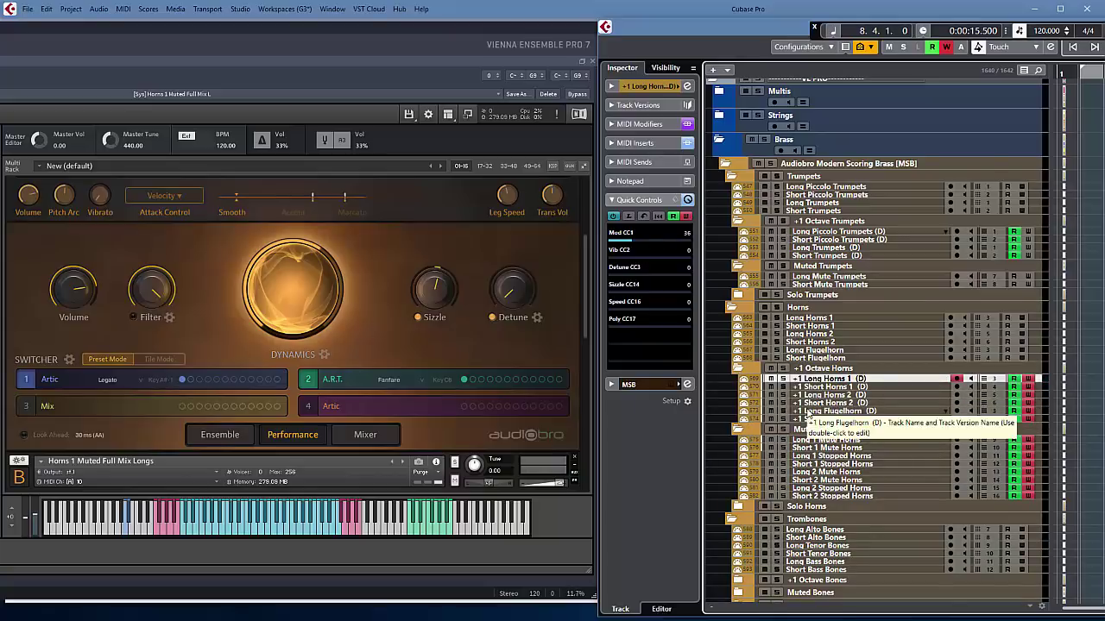
scroll(807, 412, "down", 3)
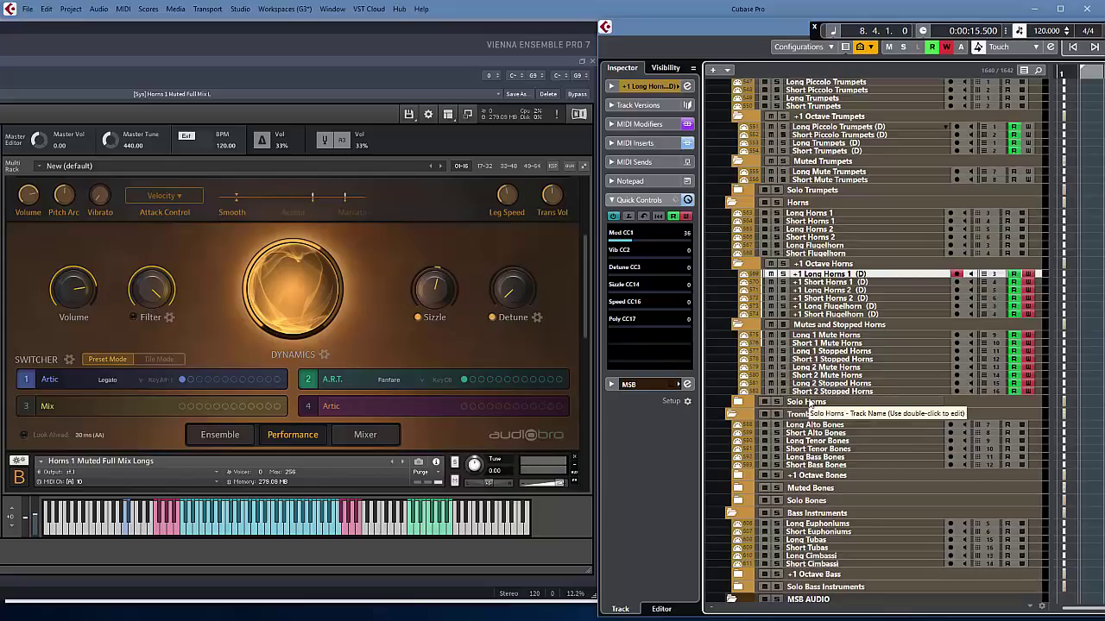